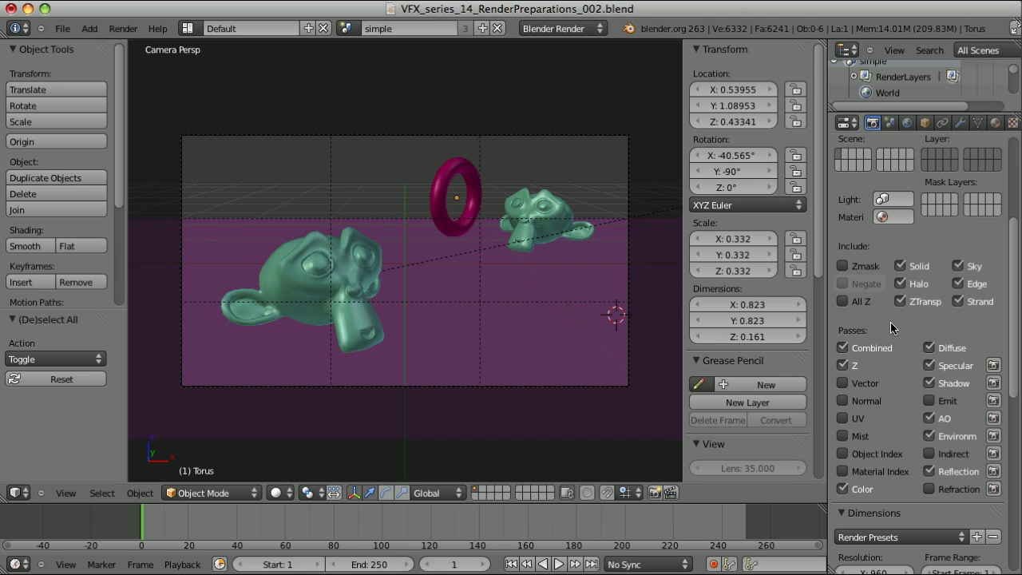
View the last rendered image of the monkeys and torus with F12.
{"action": "key", "text": "F12"}
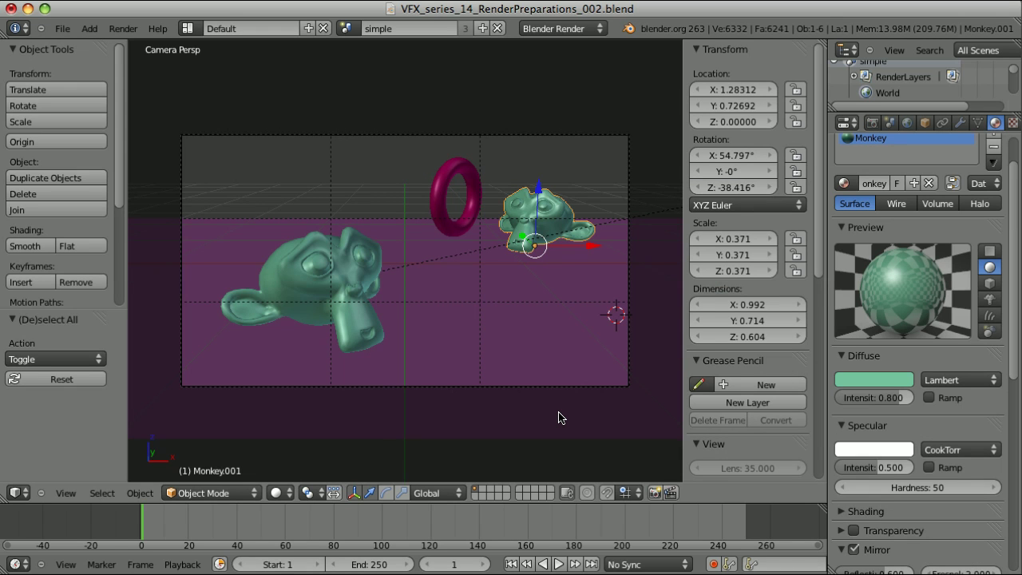
Inspect the monkey material's green diffuse colour and its available diffuse shader models.
{"action": "left_click", "coordinate": [869, 378]}
{"action": "left_click", "coordinate": [961, 381]}
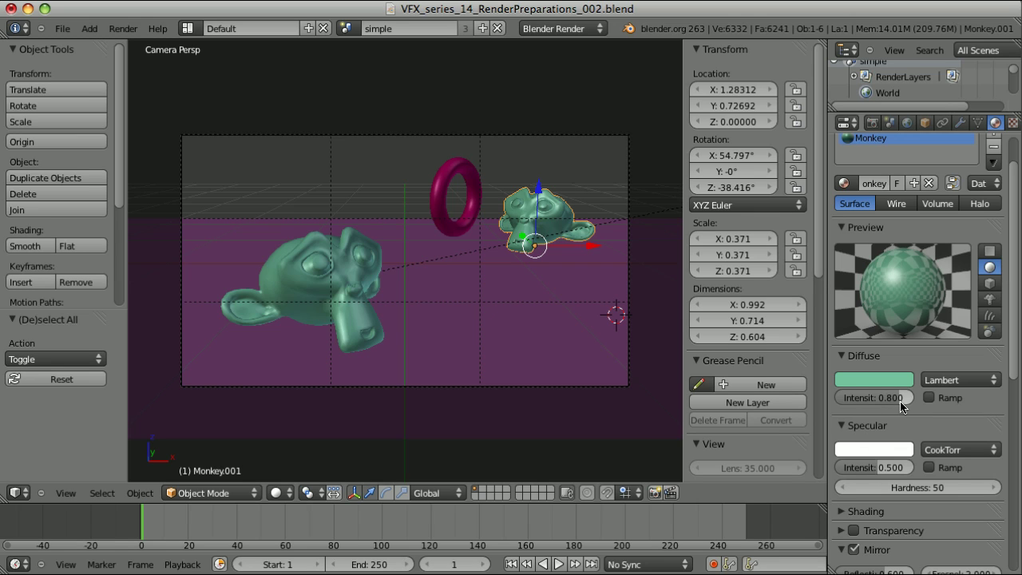
Set the monkey material's diffuse intensity to 1.
{"action": "left_click_drag", "start_coordinate": [900, 402], "coordinate": [860, 403]}
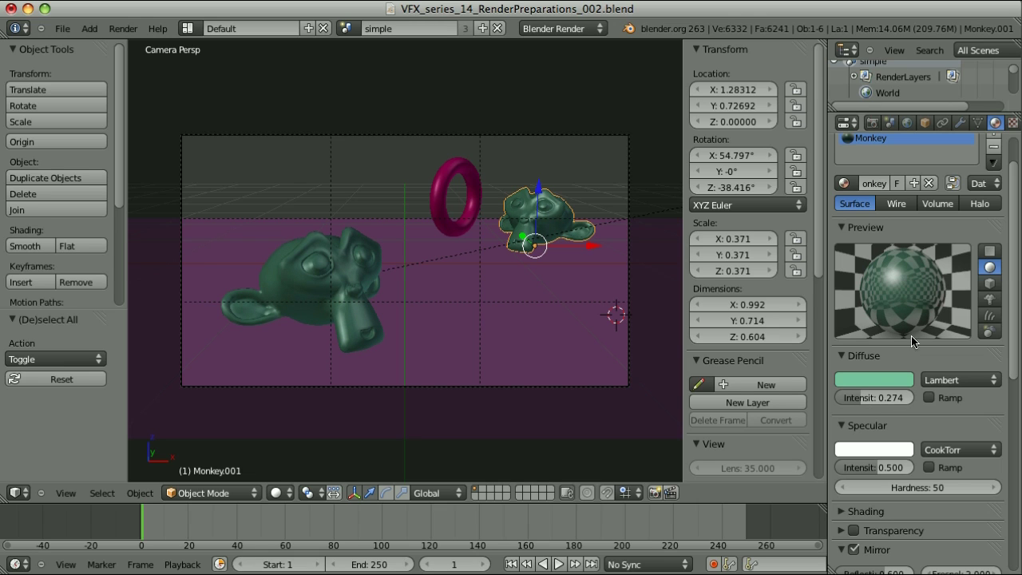
{"action": "left_click", "coordinate": [892, 399]}
{"action": "type", "text": "1"}
{"action": "key", "text": "Return"}
Darken the monkey's diffuse colour to almost black.
{"action": "left_click", "coordinate": [882, 377]}
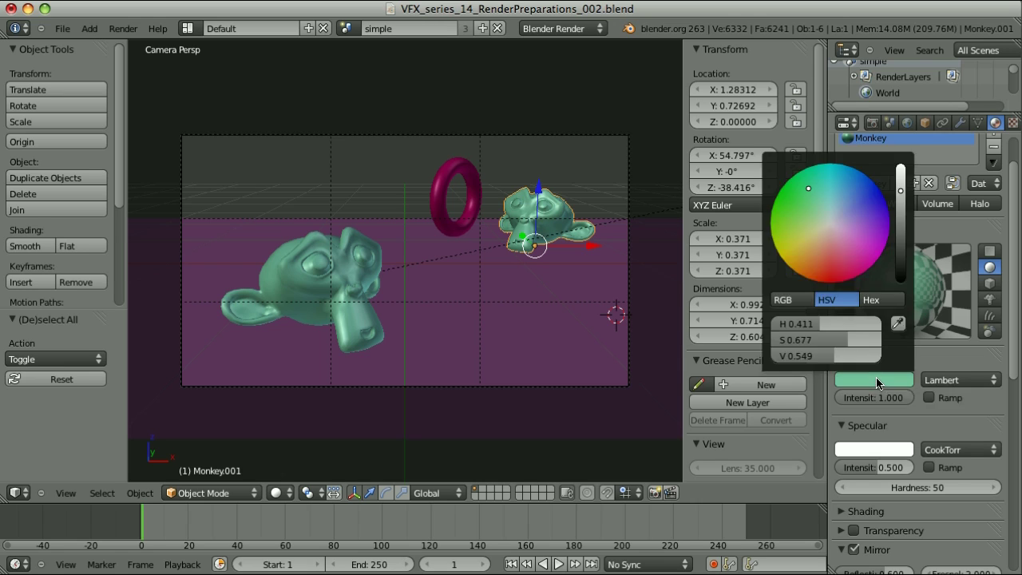
{"action": "left_click_drag", "start_coordinate": [901, 192], "coordinate": [901, 258]}
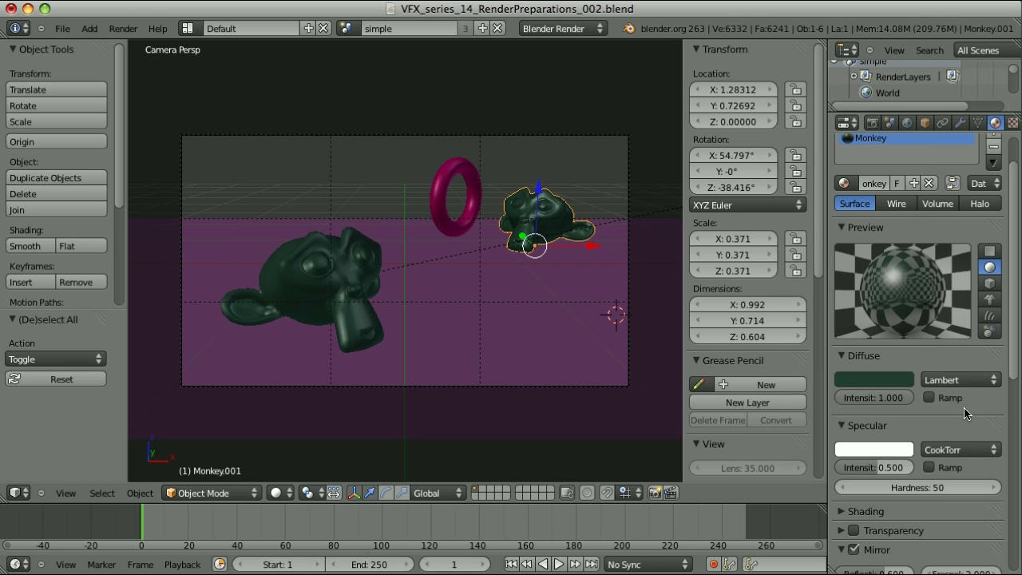
{"action": "left_click", "coordinate": [890, 381]}
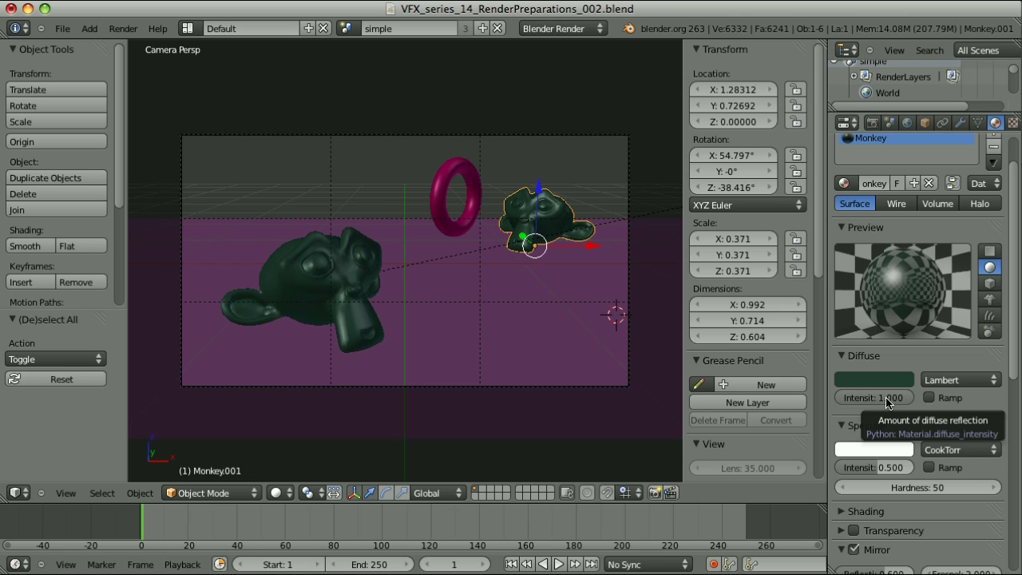
Check the world's ambient occlusion and enable the AO pass on the render layer.
{"action": "left_click", "coordinate": [909, 123]}
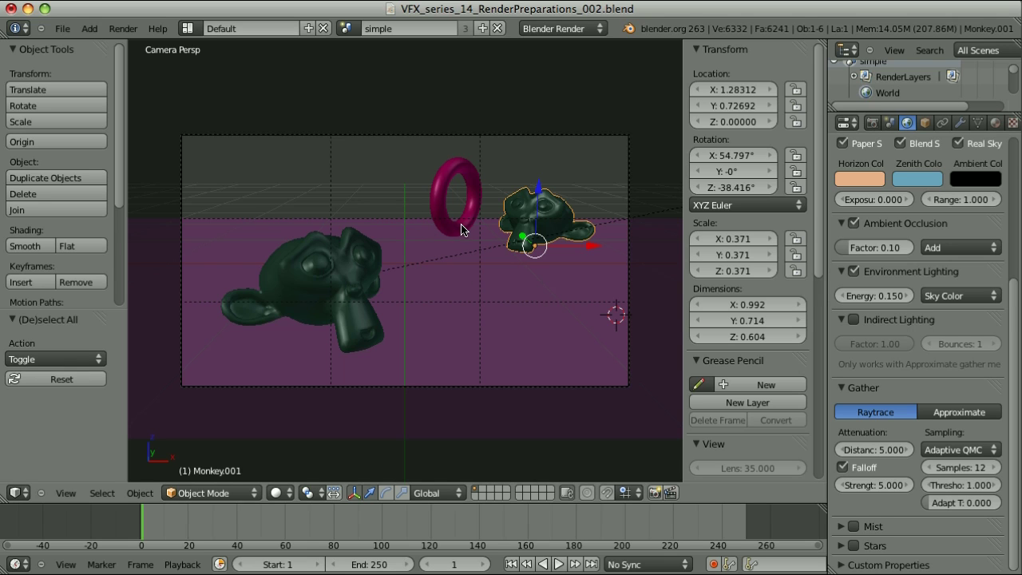
{"action": "left_click", "coordinate": [872, 123]}
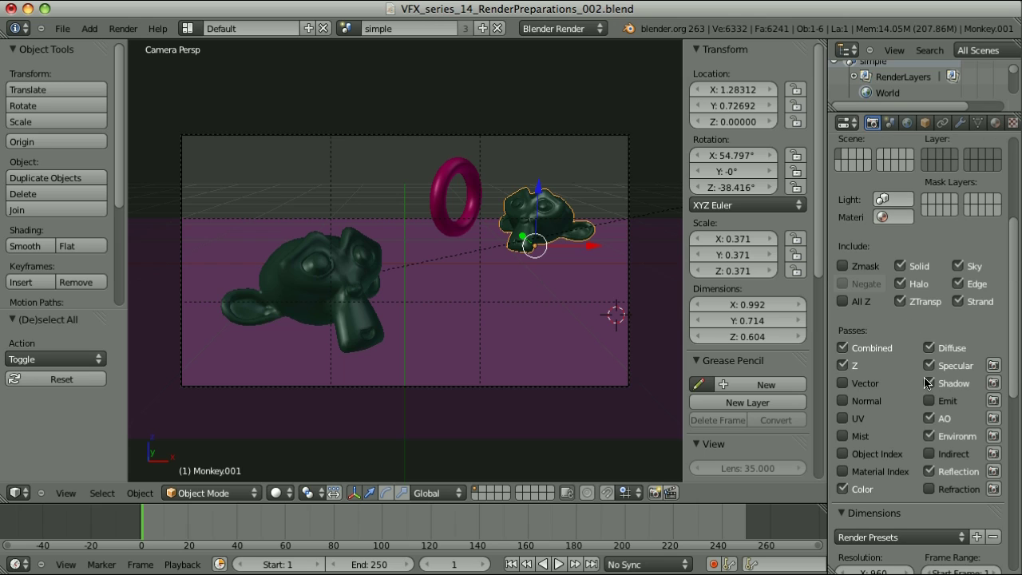
{"action": "left_click", "coordinate": [930, 416]}
Switch Blender to the Compositing screen layout before showing the CG Cookie tutorial page.
{"action": "key", "text": "ctrl+Left"}
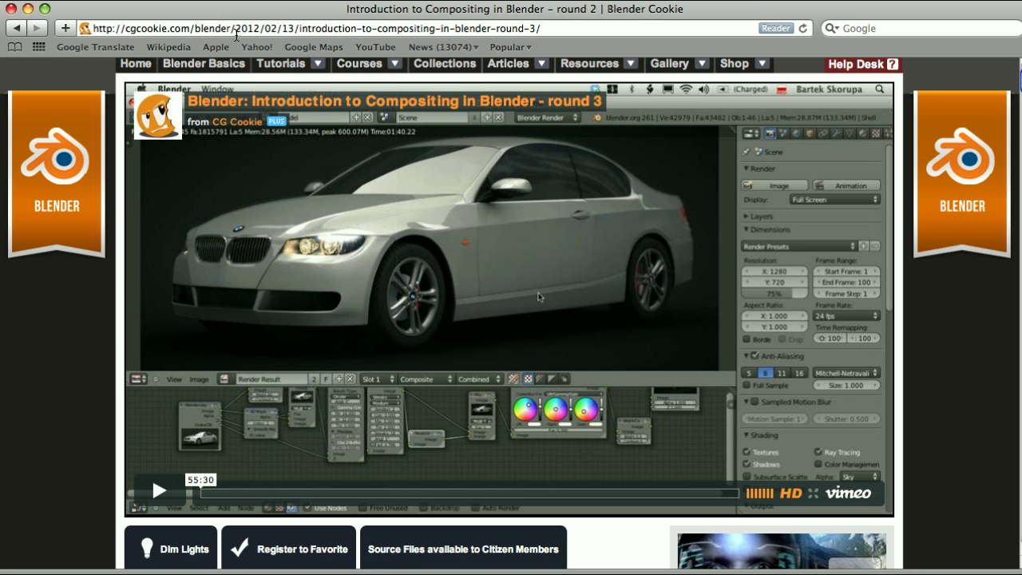
{"action": "mouse_move", "coordinate": [460, 112]}
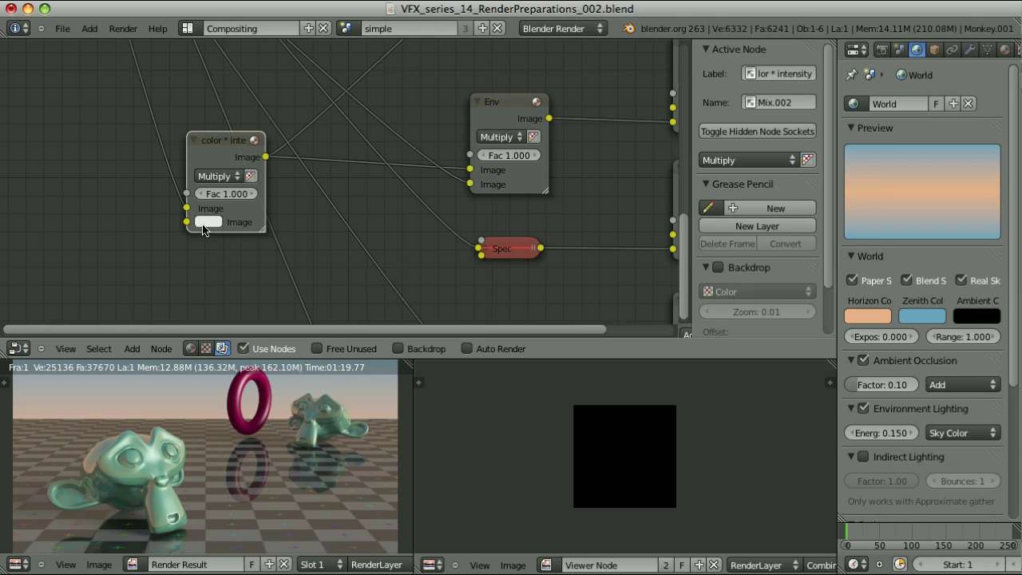
Inspect the Mix node's white colour value and show the selected object's material settings.
{"action": "left_click", "coordinate": [206, 228]}
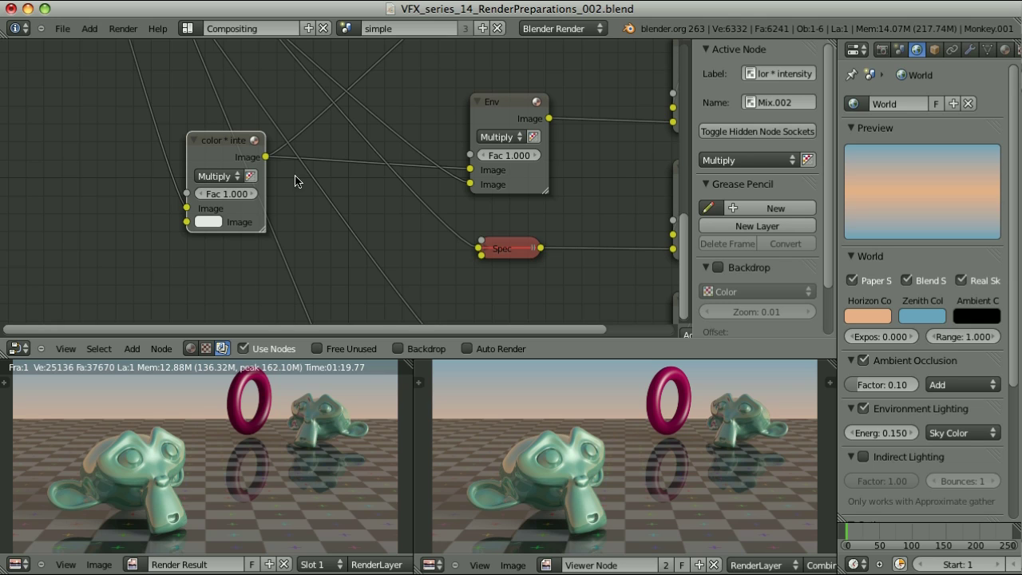
{"action": "left_click", "coordinate": [1005, 50]}
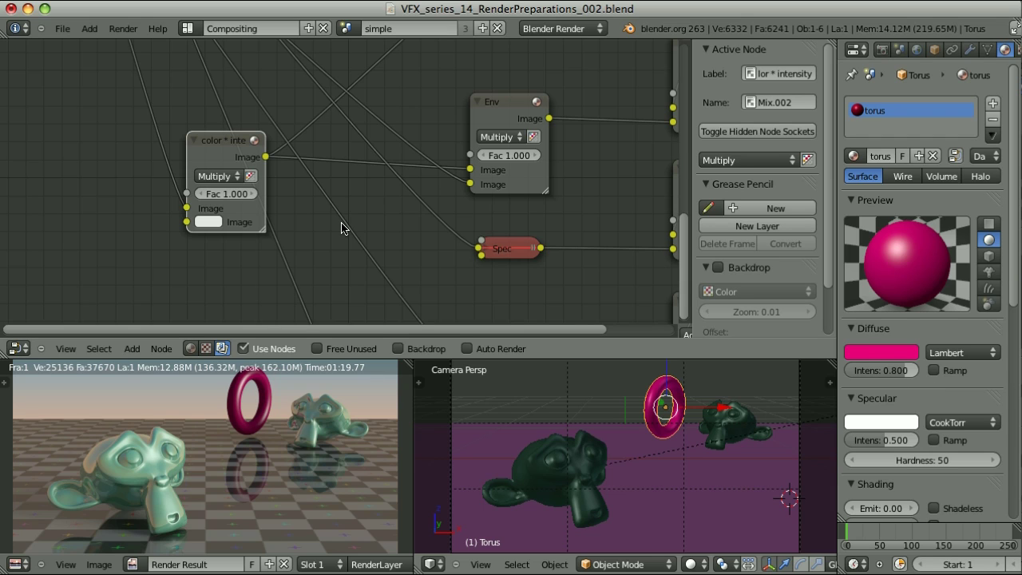
In a new Text Editor block, write and run a bpy loop setting every material's diffuse_intensity to 1.0.
{"action": "left_click", "coordinate": [24, 351]}
{"action": "left_click", "coordinate": [62, 200]}
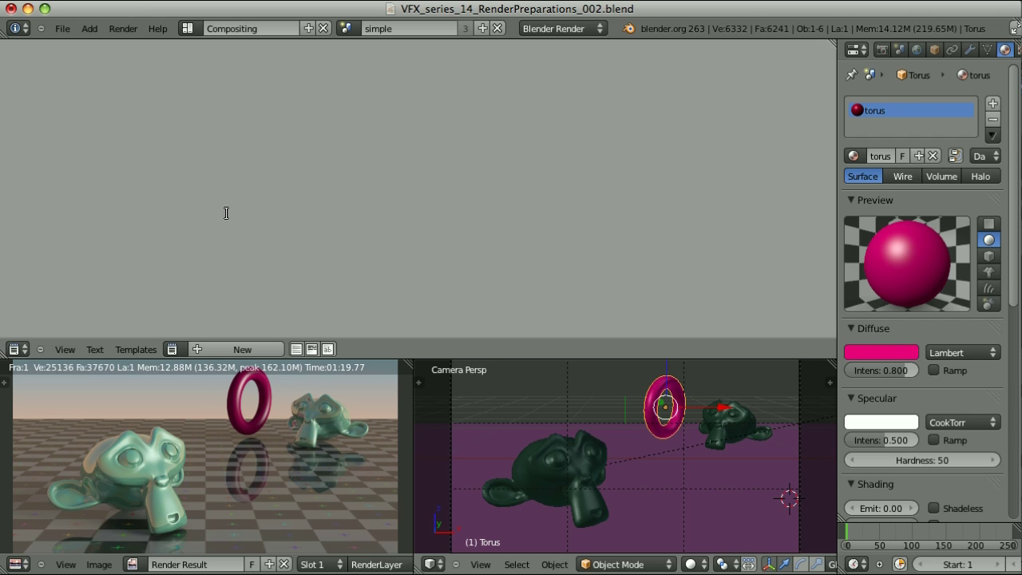
{"action": "left_click", "coordinate": [243, 349]}
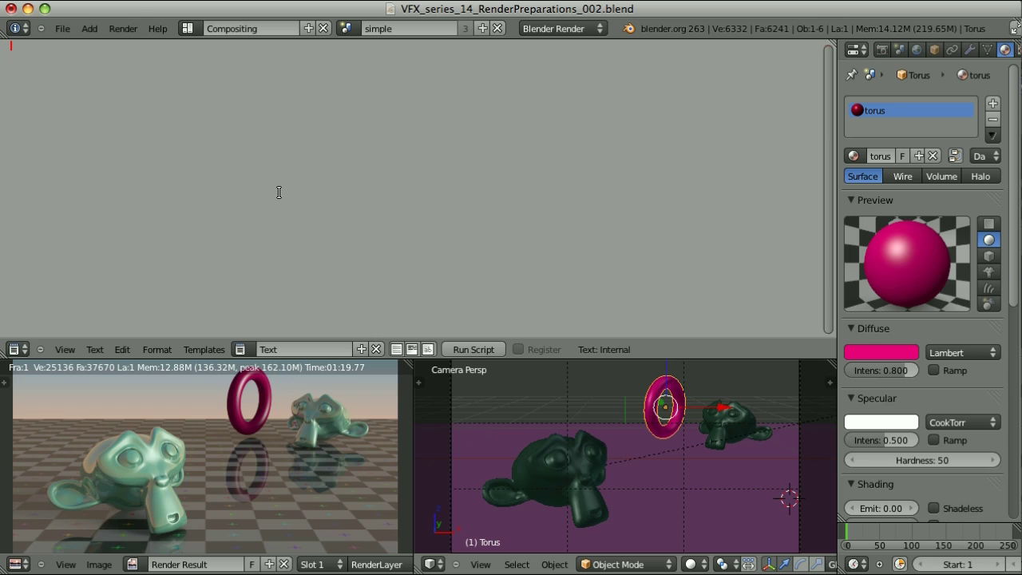
{"action": "type", "text": "import bpy"}
{"action": "key", "text": "Return"}
{"action": "type", "text": "materials"}
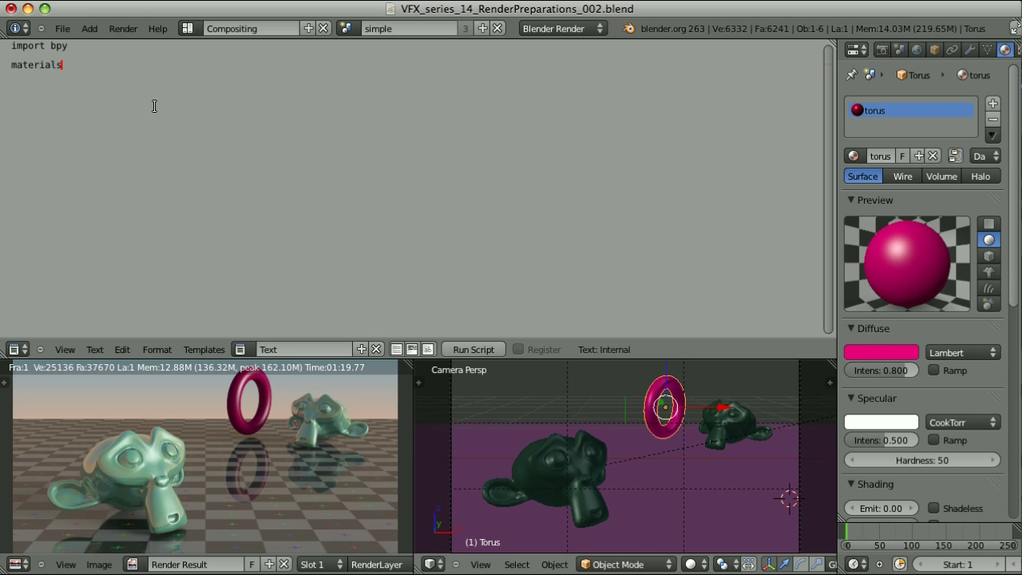
{"action": "type", "text": " = bpy.data.materials"}
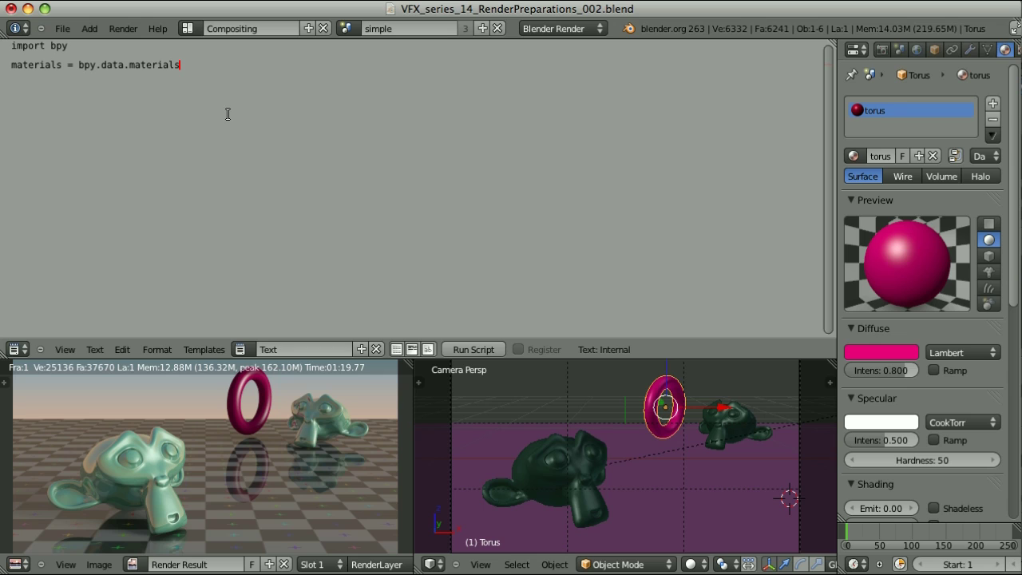
{"action": "key", "text": "Return"}
{"action": "type", "text": "for material in materials:     "}
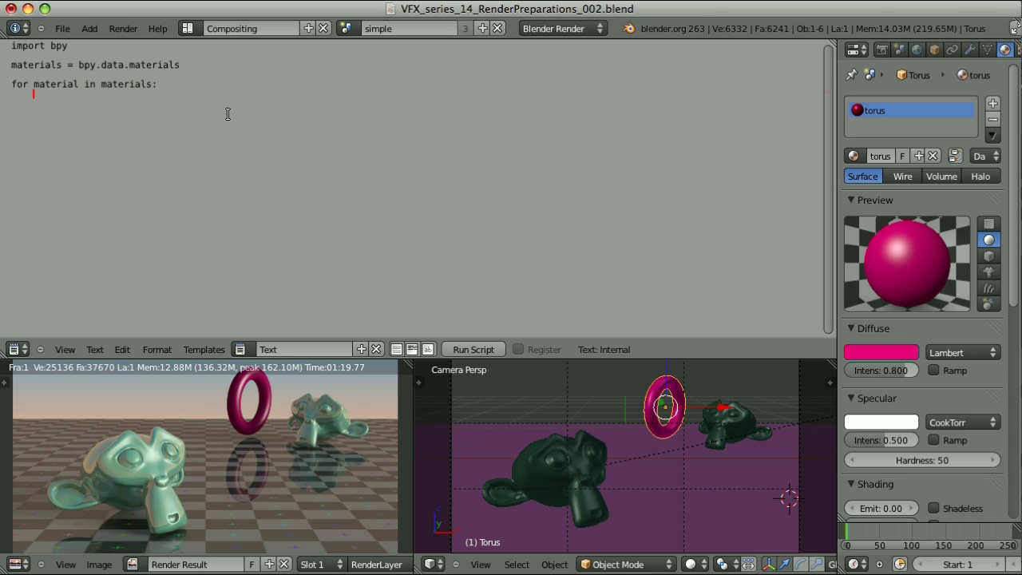
{"action": "type", "text": "material.diffuse_intensity"}
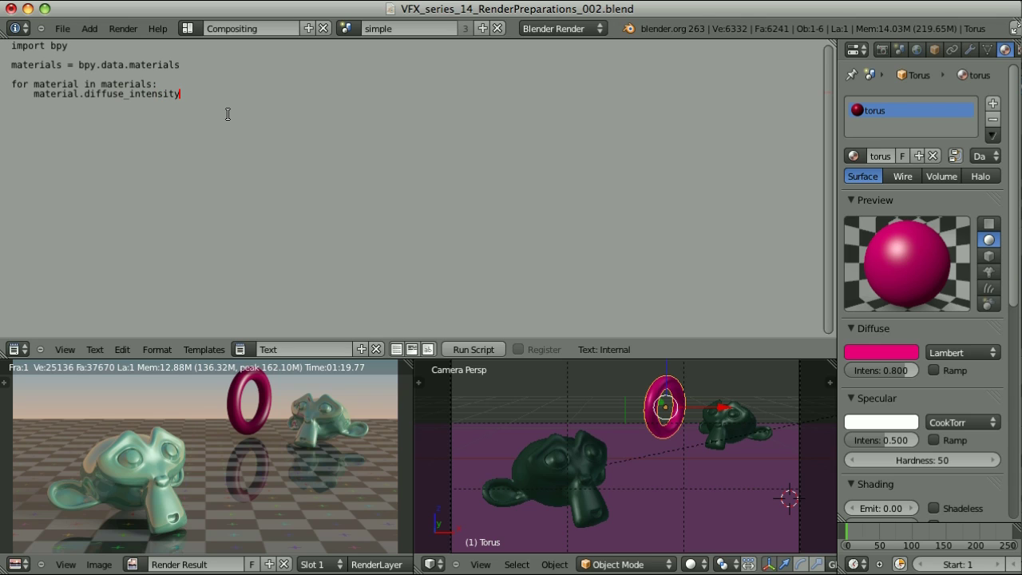
{"action": "type", "text": " = 1.0"}
{"action": "left_click", "coordinate": [474, 350]}
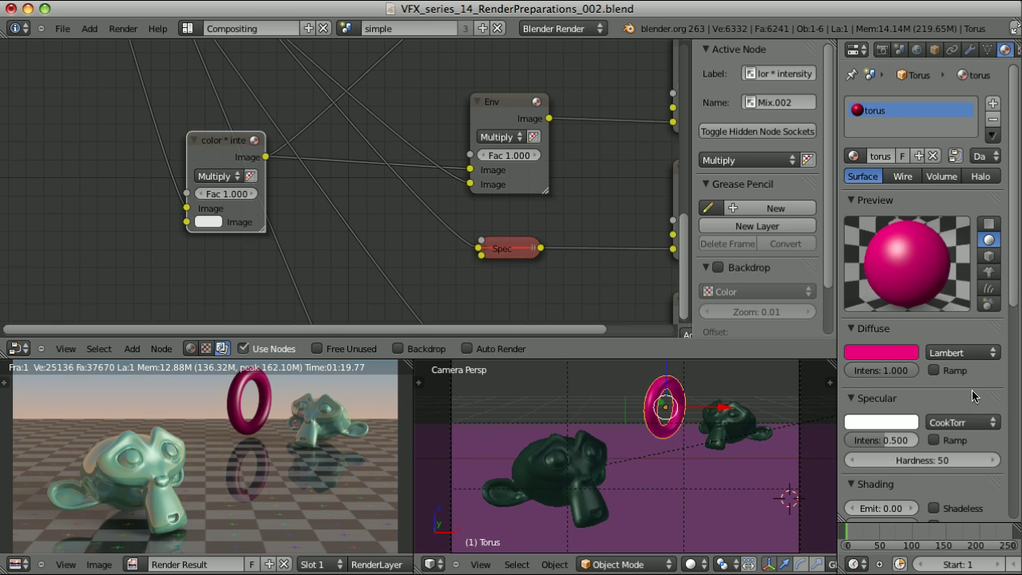
{"action": "left_click", "coordinate": [896, 356]}
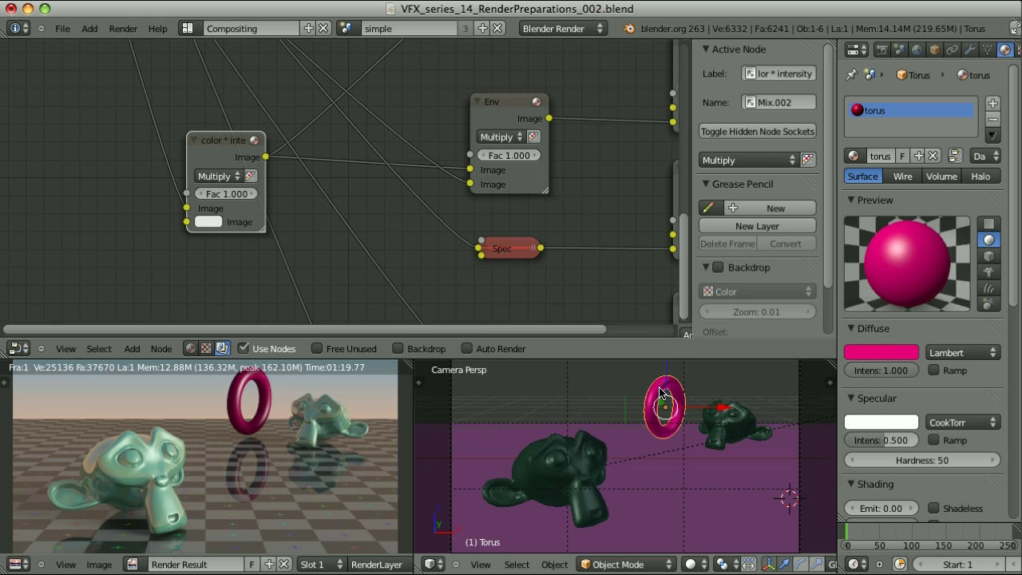
Show the render's Shadow pass, sample its pixel values, and open the torus diffuse colour.
{"action": "scroll", "coordinate": [320, 564], "scroll_direction": "down", "scroll_amount": 3}
{"action": "left_click", "coordinate": [315, 564]}
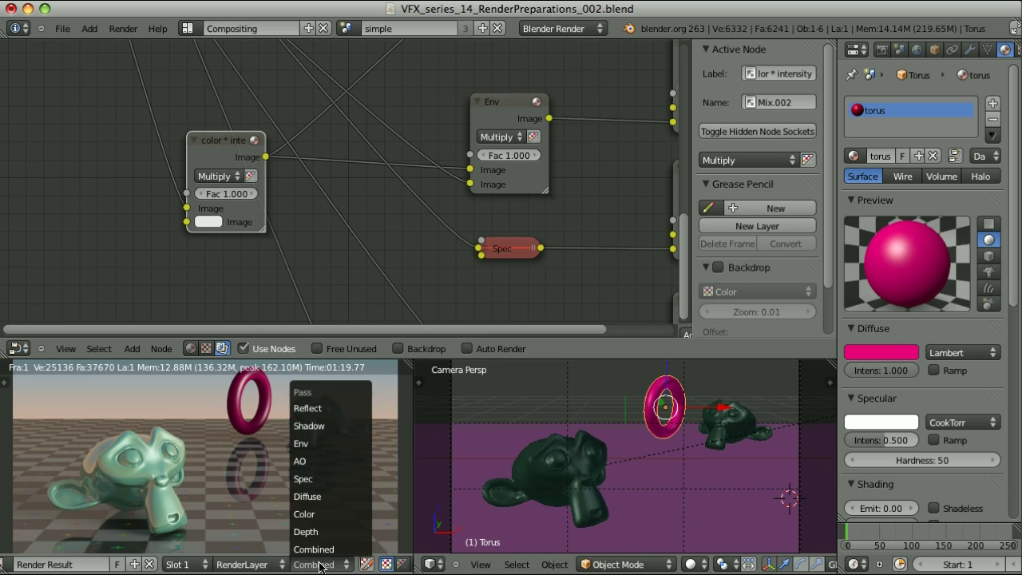
{"action": "left_click", "coordinate": [319, 425]}
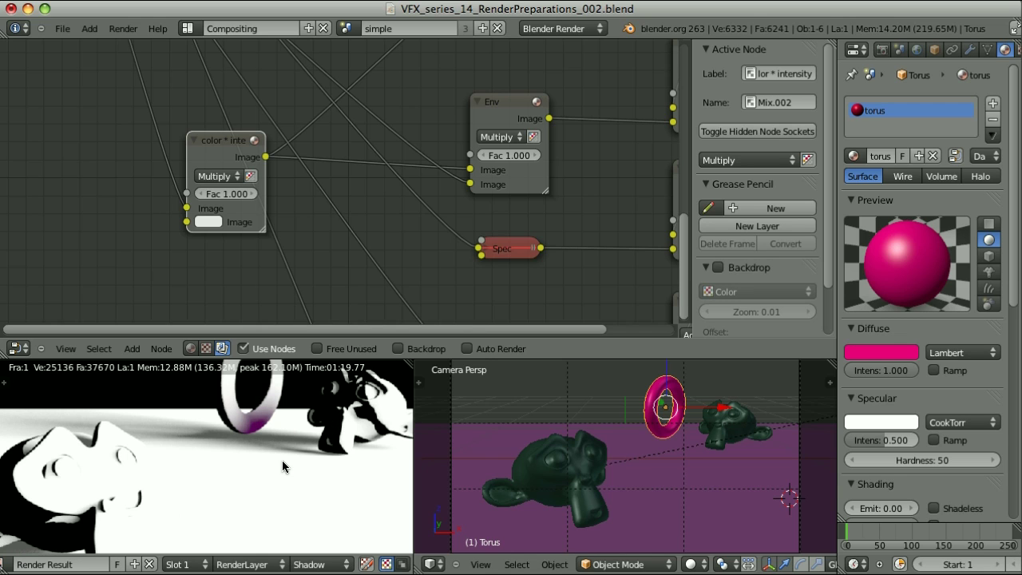
{"action": "scroll", "coordinate": [304, 453], "scroll_direction": "up", "scroll_amount": 5}
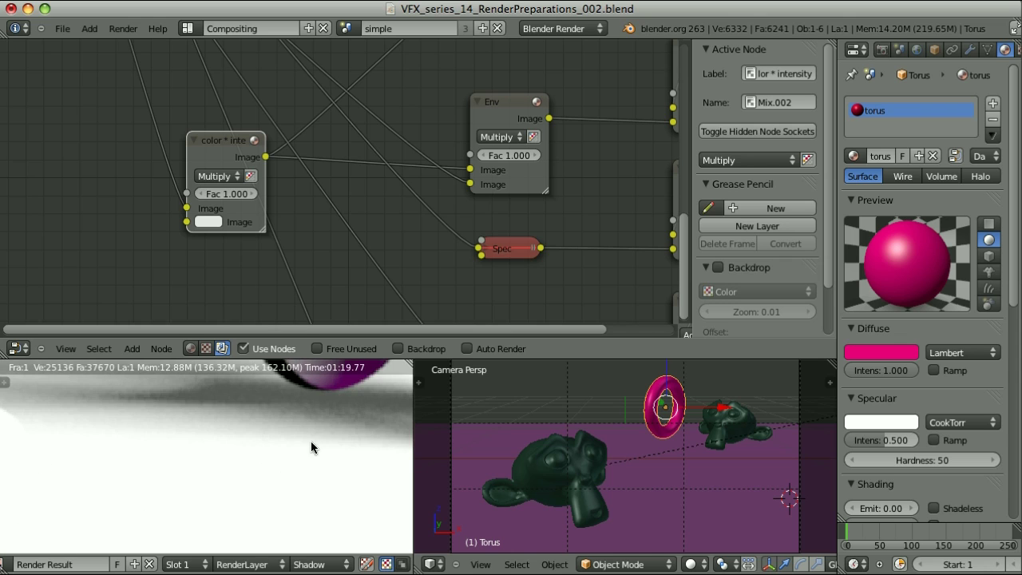
{"action": "left_click_drag", "start_coordinate": [214, 455], "coordinate": [215, 452]}
{"action": "left_click", "coordinate": [894, 355]}
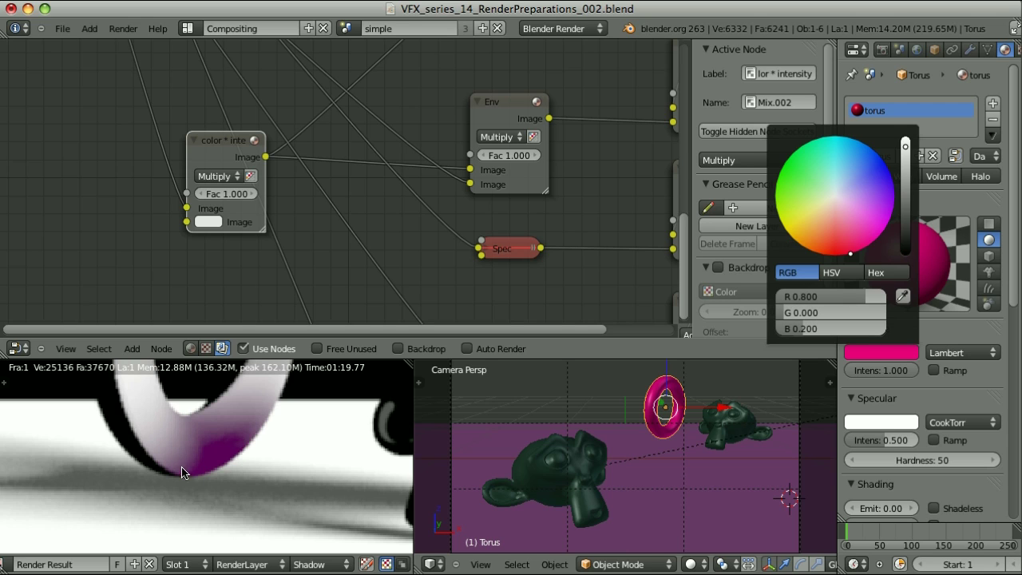
Close the torus diffuse colour picker, keeping its pink colour unchanged.
{"action": "left_click", "coordinate": [222, 456]}
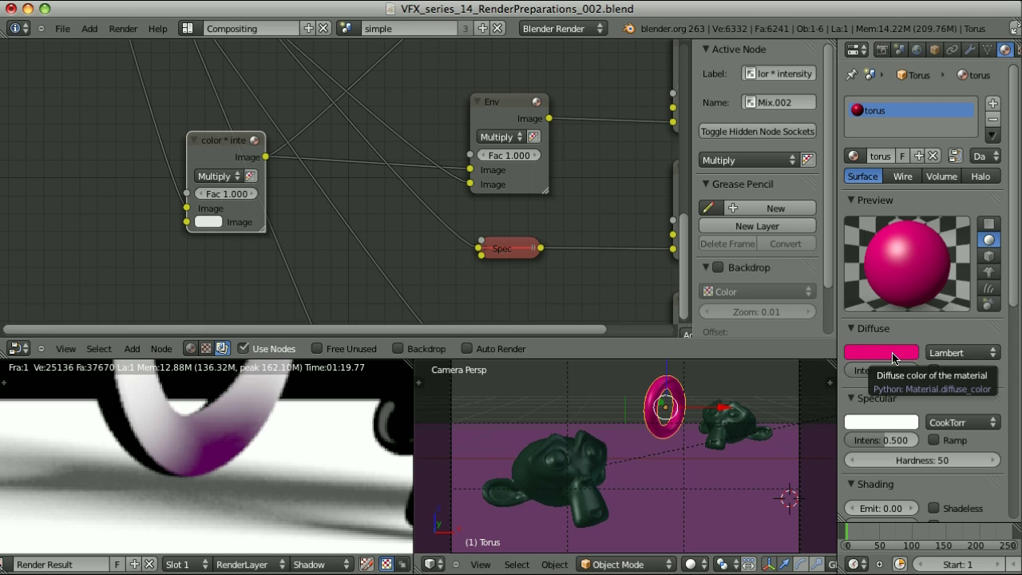
Scroll the Material properties down to the Transparency, Mirror and Options panels.
{"action": "scroll", "coordinate": [929, 232], "scroll_direction": "down", "scroll_amount": 8}
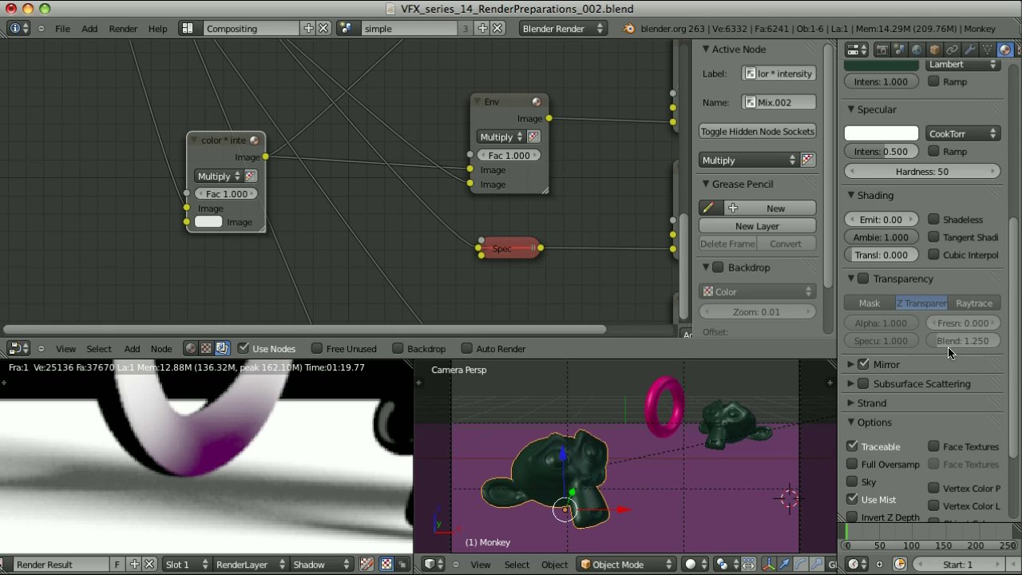
Turn on the Monkey material's mirror at reflectivity 1.000 and lower its Fresnel from 2.000 to 1.000.
{"action": "left_click", "coordinate": [867, 365]}
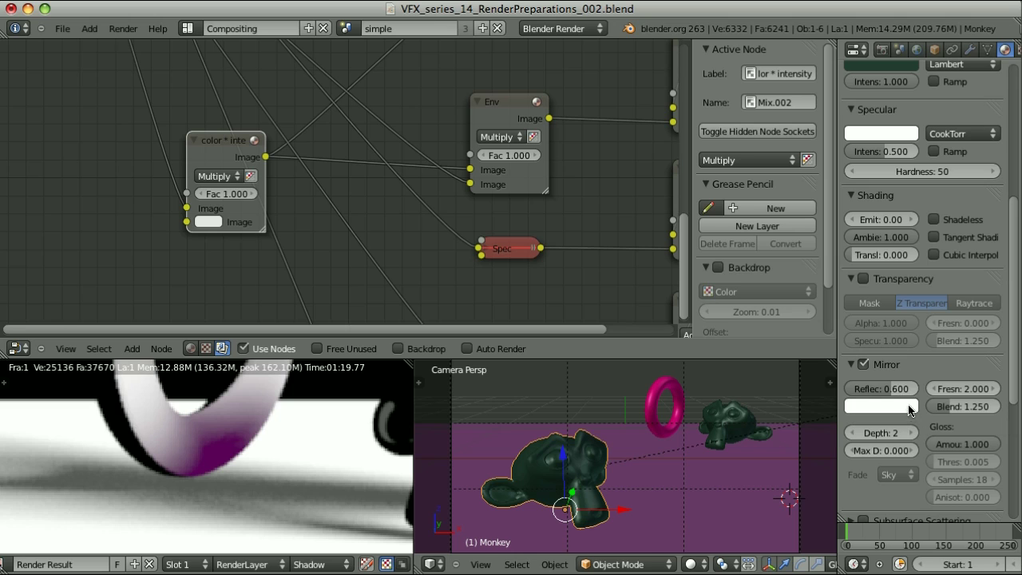
{"action": "left_click", "coordinate": [901, 389]}
{"action": "type", "text": "1"}
{"action": "key", "text": "Return"}
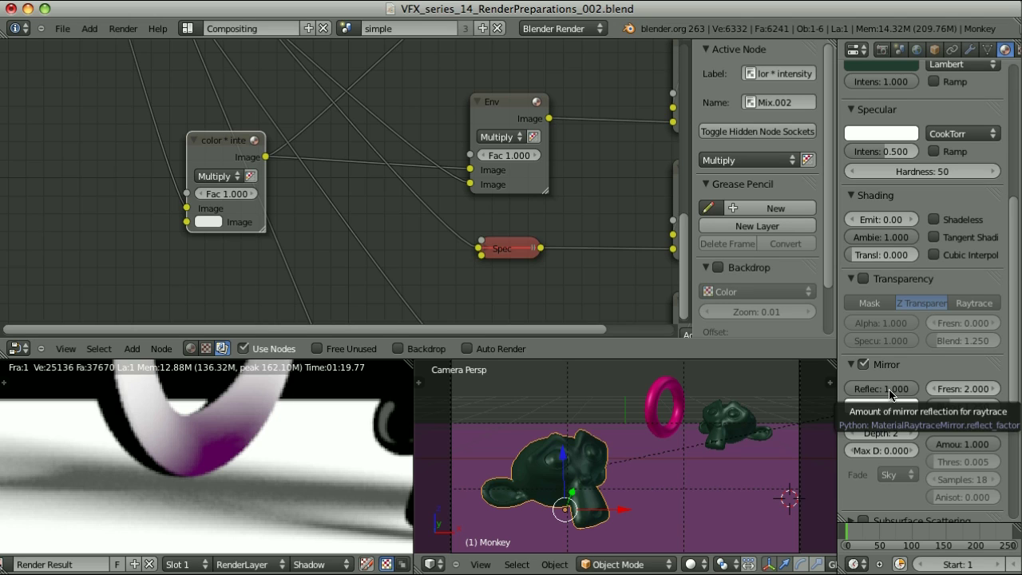
{"action": "left_click", "coordinate": [971, 389]}
{"action": "type", "text": "1"}
{"action": "key", "text": "Return"}
{"action": "middle_click_drag", "start_coordinate": [972, 390], "coordinate": [973, 299]}
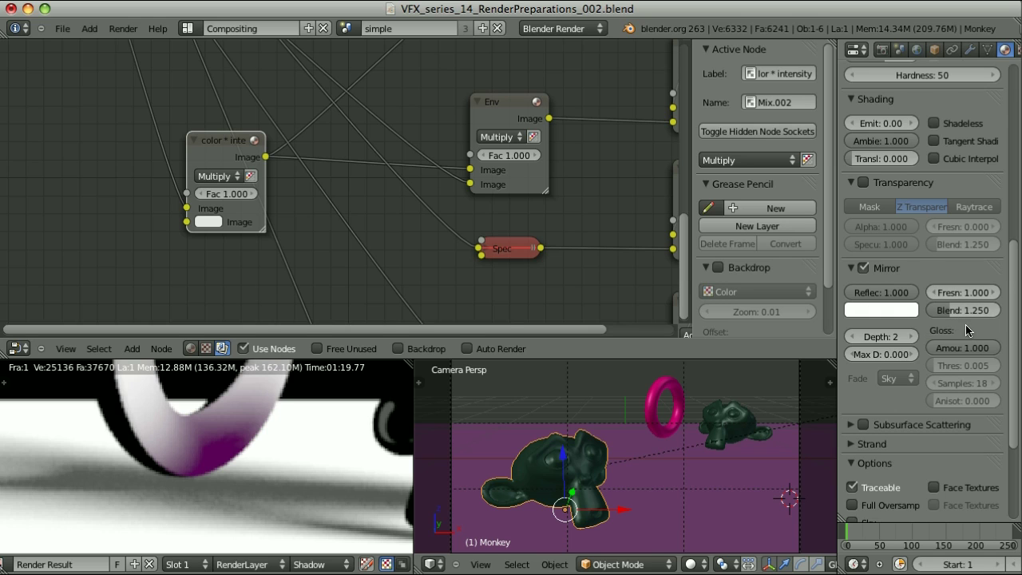
Expand the Monkey material's Subsurface Scattering and Shadow panels, then select the Sun lamp in the viewport.
{"action": "scroll", "coordinate": [960, 327], "scroll_direction": "down", "scroll_amount": 3}
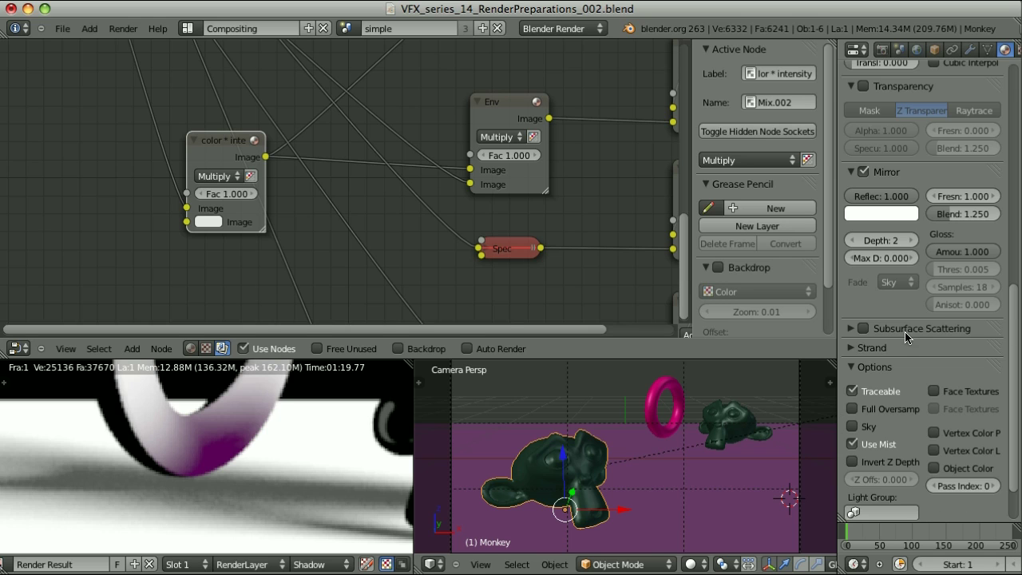
{"action": "left_click", "coordinate": [851, 329]}
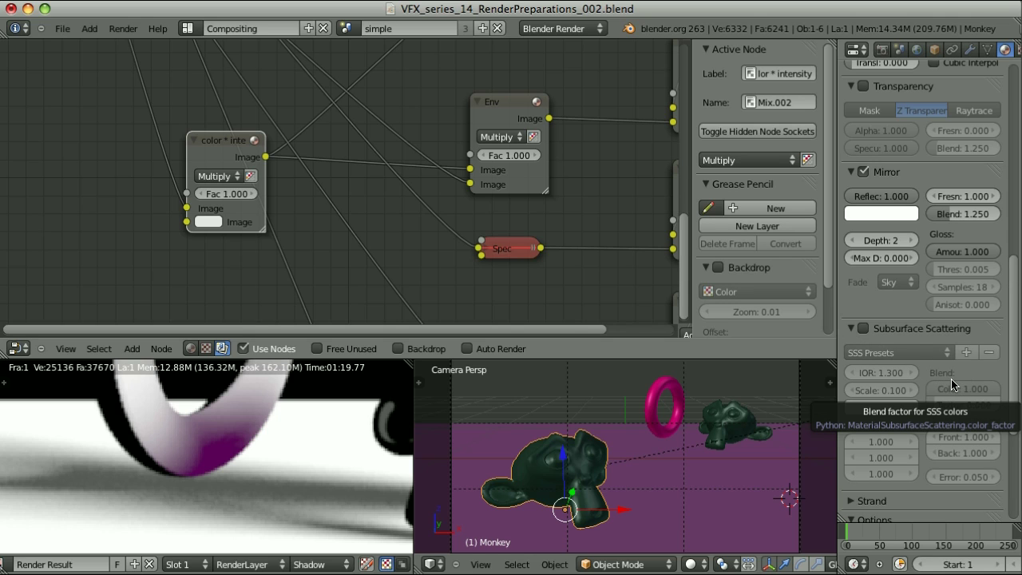
{"action": "scroll", "coordinate": [952, 385], "scroll_direction": "down", "scroll_amount": 6}
{"action": "left_click", "coordinate": [851, 495]}
{"action": "scroll", "coordinate": [851, 497], "scroll_direction": "down", "scroll_amount": 3}
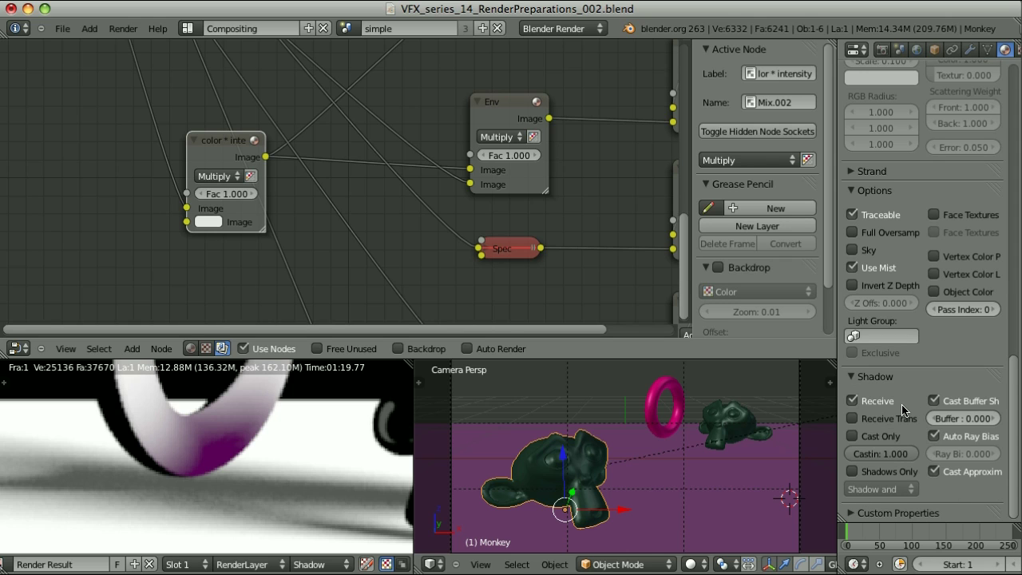
{"action": "right_click", "coordinate": [672, 454]}
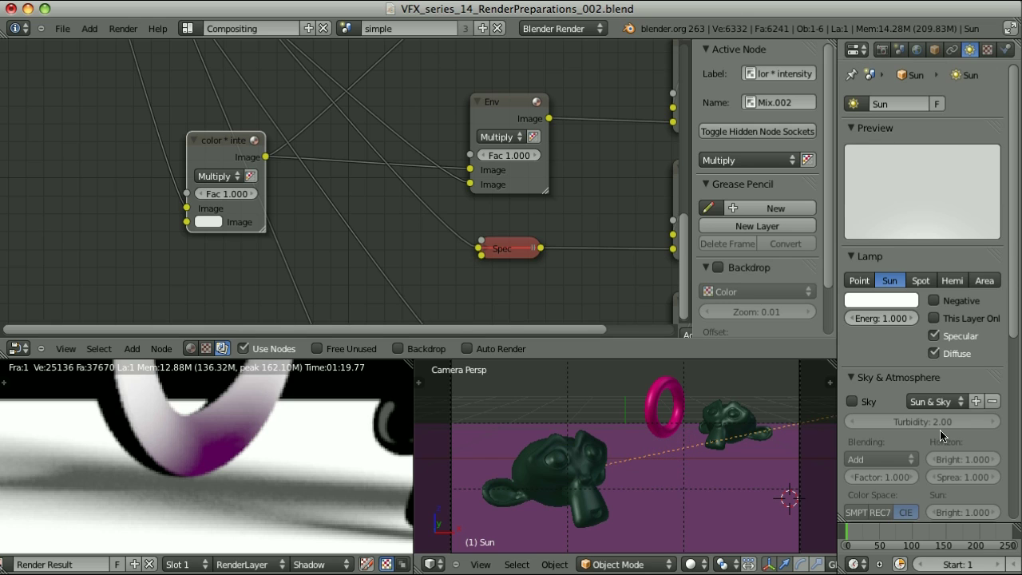
Darken the Sun lamp's shadow colour to pure black.
{"action": "scroll", "coordinate": [887, 438], "scroll_direction": "down", "scroll_amount": 8}
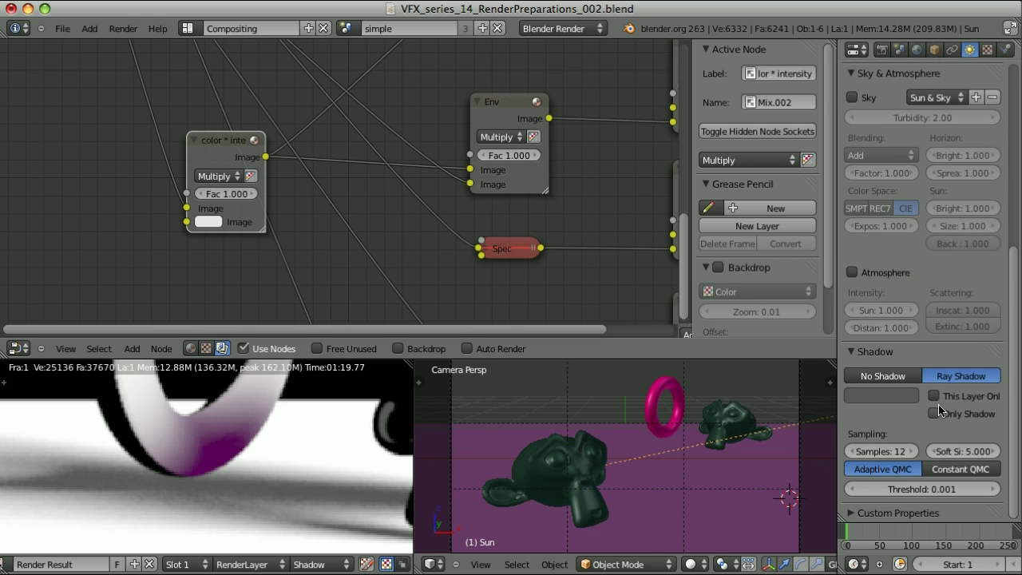
{"action": "left_click", "coordinate": [892, 397]}
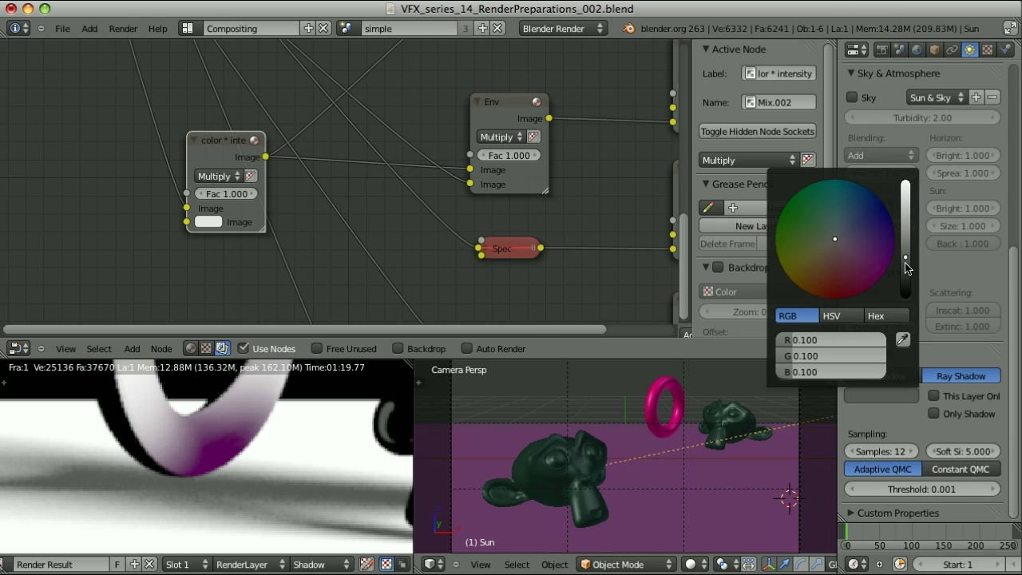
{"action": "left_click_drag", "start_coordinate": [908, 264], "coordinate": [898, 423]}
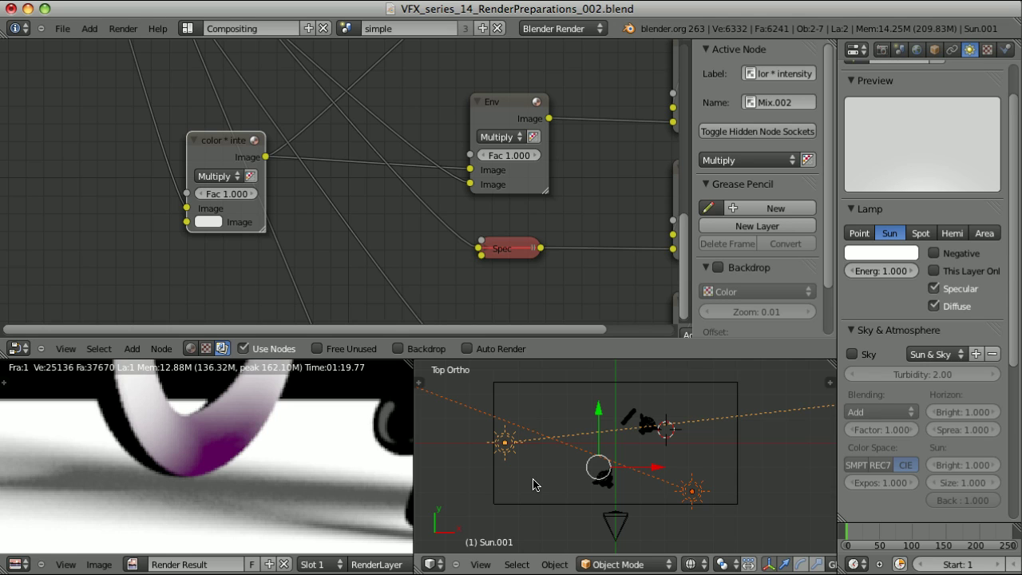
Preview green and pink tints on Sun.001's light colour, then cancel to keep it white (RGB 1.0).
{"action": "left_click", "coordinate": [881, 253]}
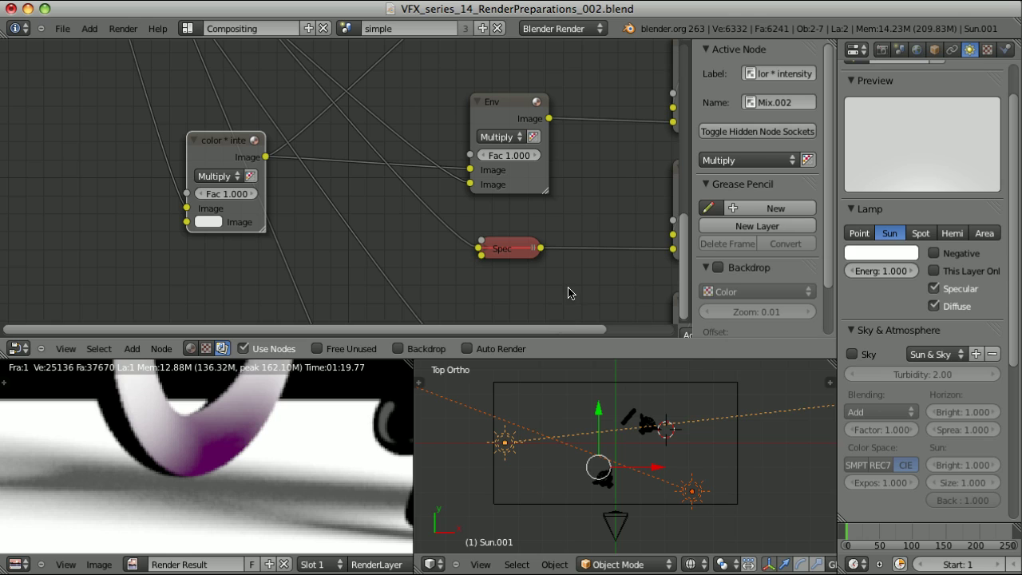
{"action": "left_click", "coordinate": [886, 256]}
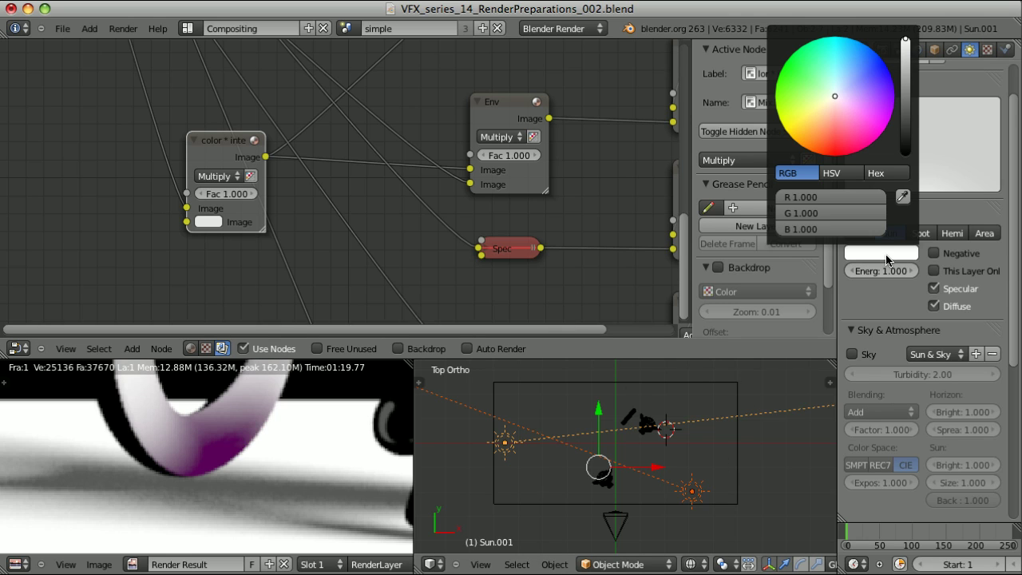
{"action": "left_click", "coordinate": [804, 77]}
{"action": "left_click", "coordinate": [851, 127]}
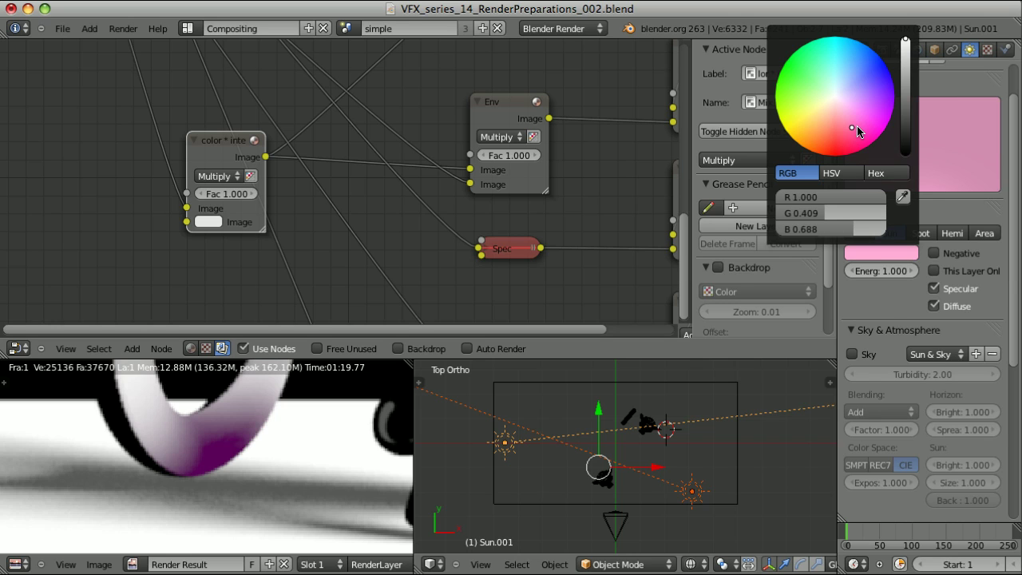
{"action": "key", "text": "Escape"}
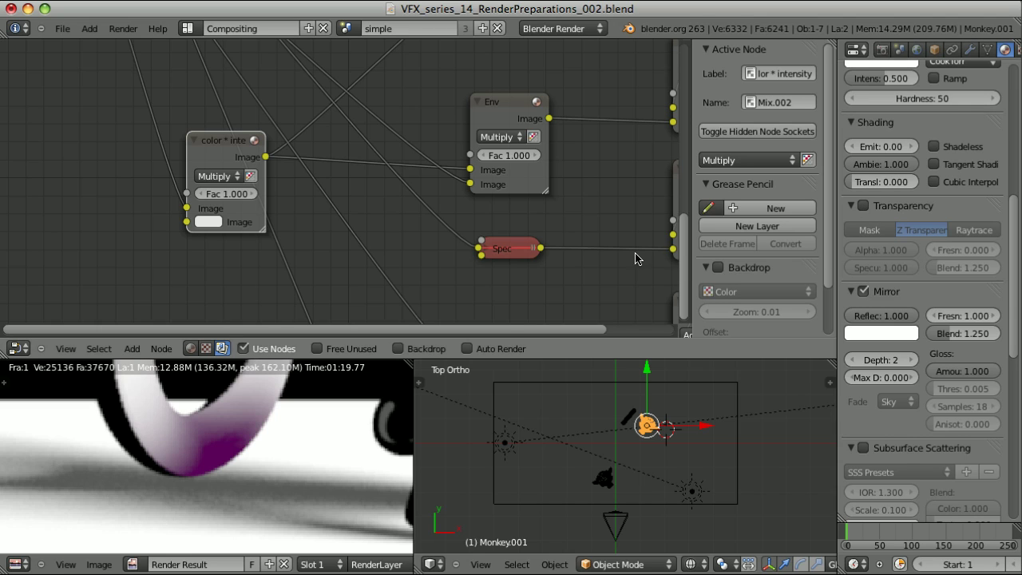
Select the other Sun lamp, verify its light colour is white RGB 1.0, and show the World settings.
{"action": "right_click", "coordinate": [692, 489]}
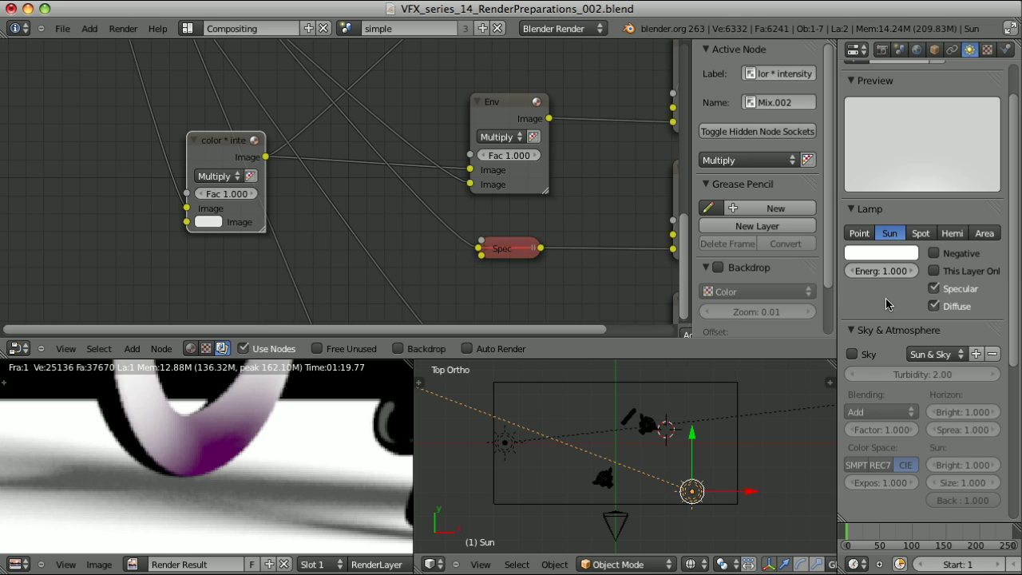
{"action": "left_click", "coordinate": [885, 254]}
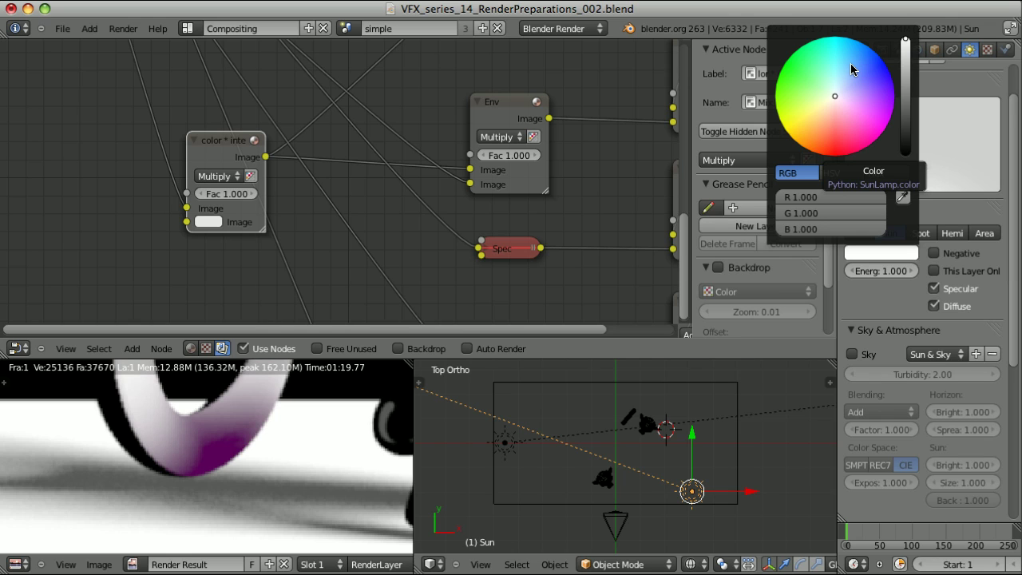
{"action": "left_click", "coordinate": [917, 50]}
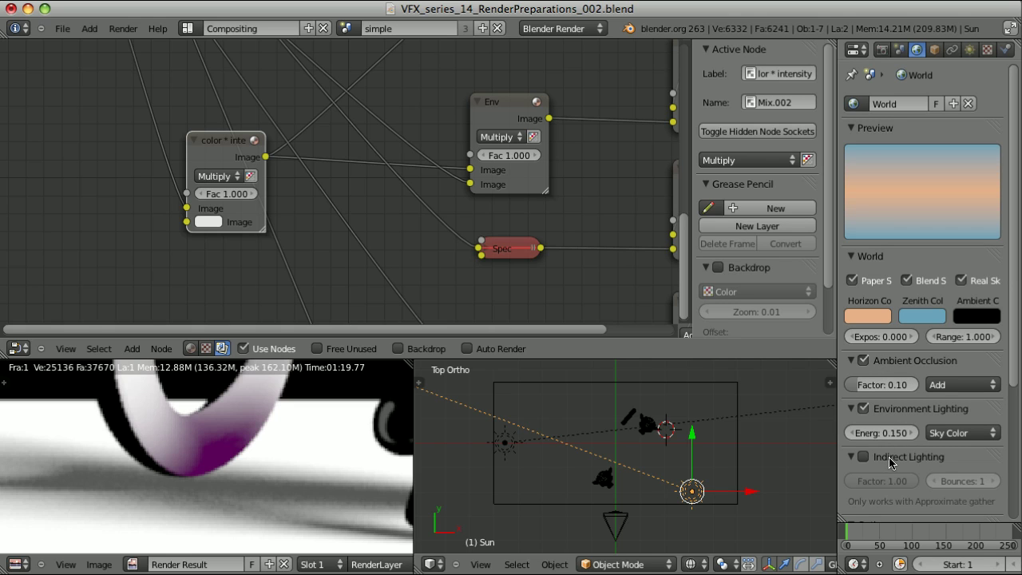
{"action": "scroll", "coordinate": [928, 459], "scroll_direction": "down", "scroll_amount": 5}
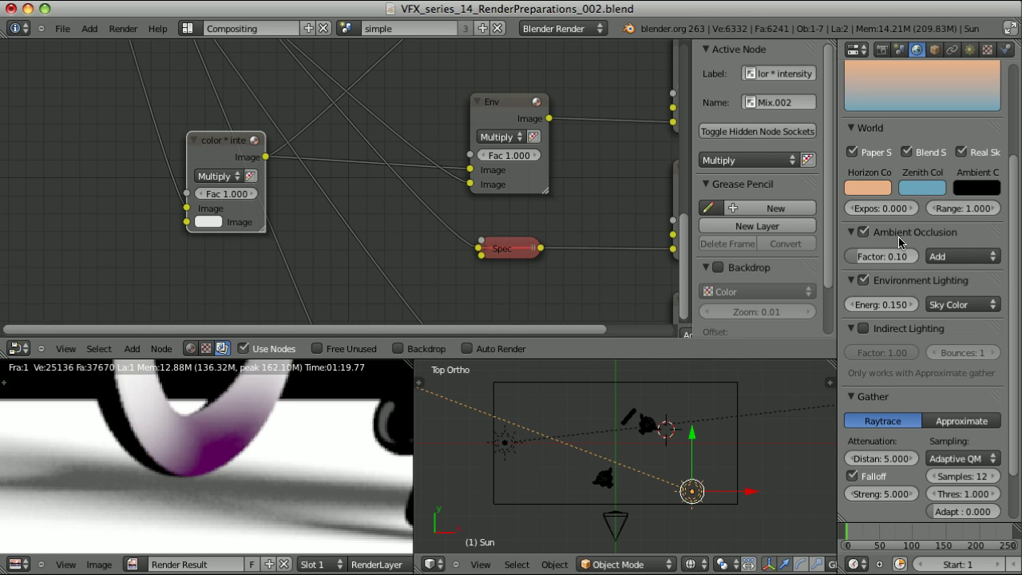
Switch ambient occlusion blending to Multiply and back to Add, then toggle AO off and on.
{"action": "left_click", "coordinate": [955, 255]}
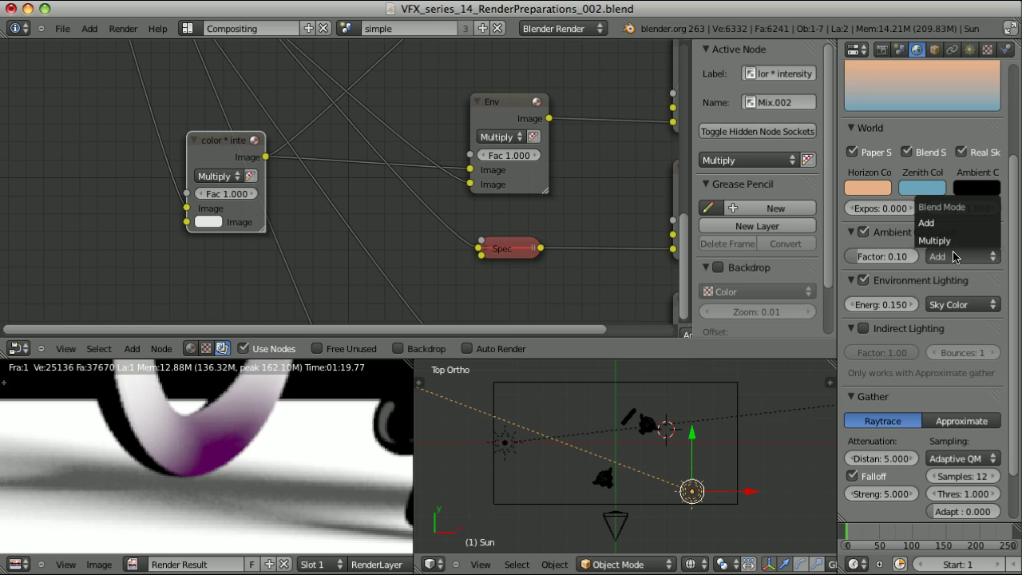
{"action": "left_click", "coordinate": [950, 244]}
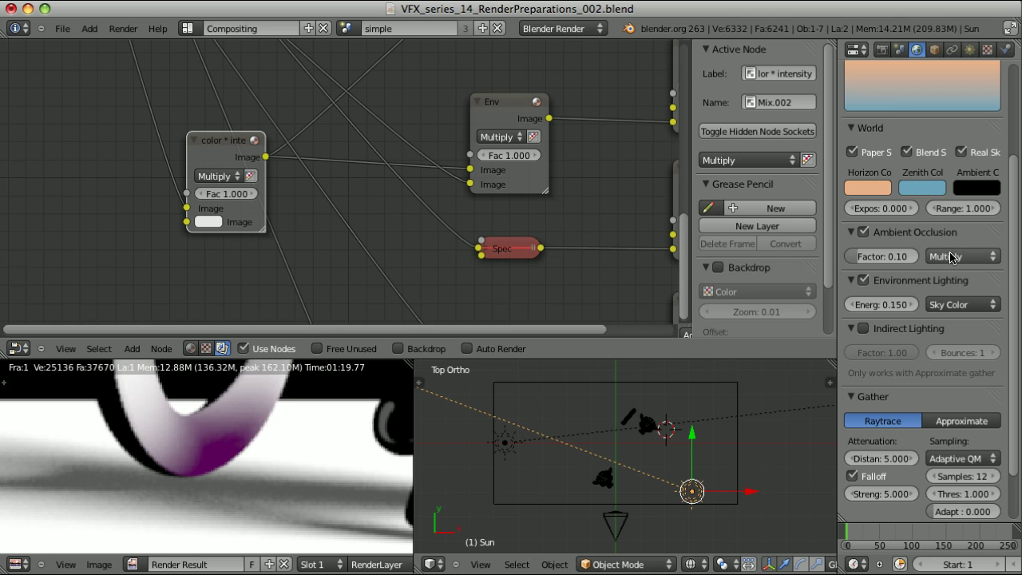
{"action": "left_click", "coordinate": [953, 256]}
{"action": "left_click", "coordinate": [950, 228]}
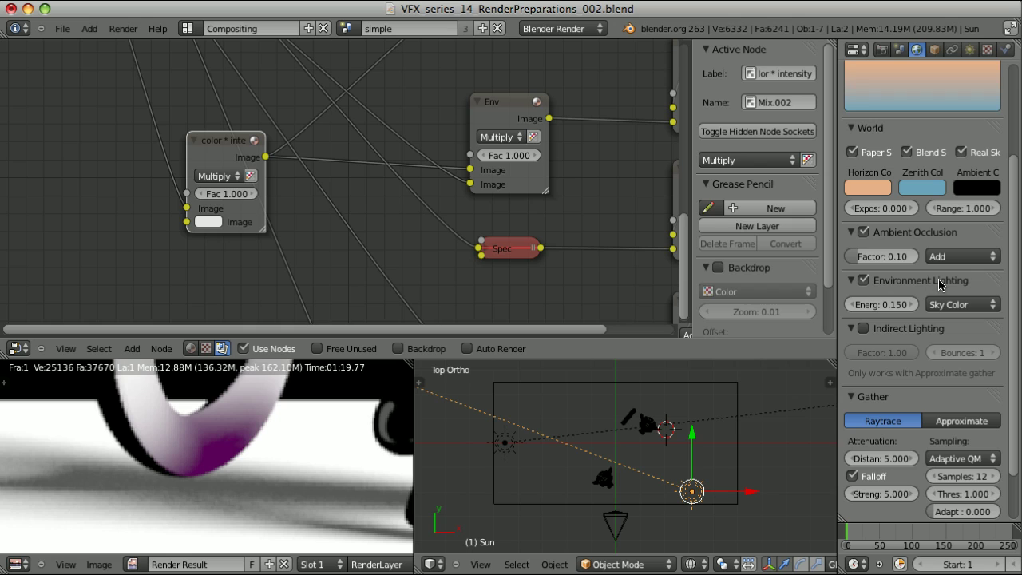
{"action": "left_click", "coordinate": [863, 233]}
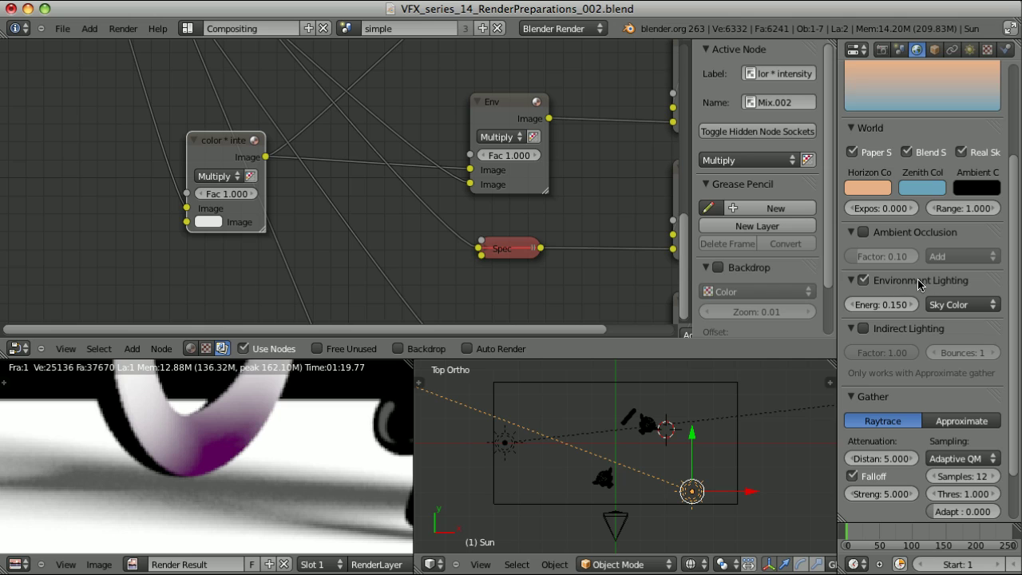
{"action": "left_click", "coordinate": [863, 233]}
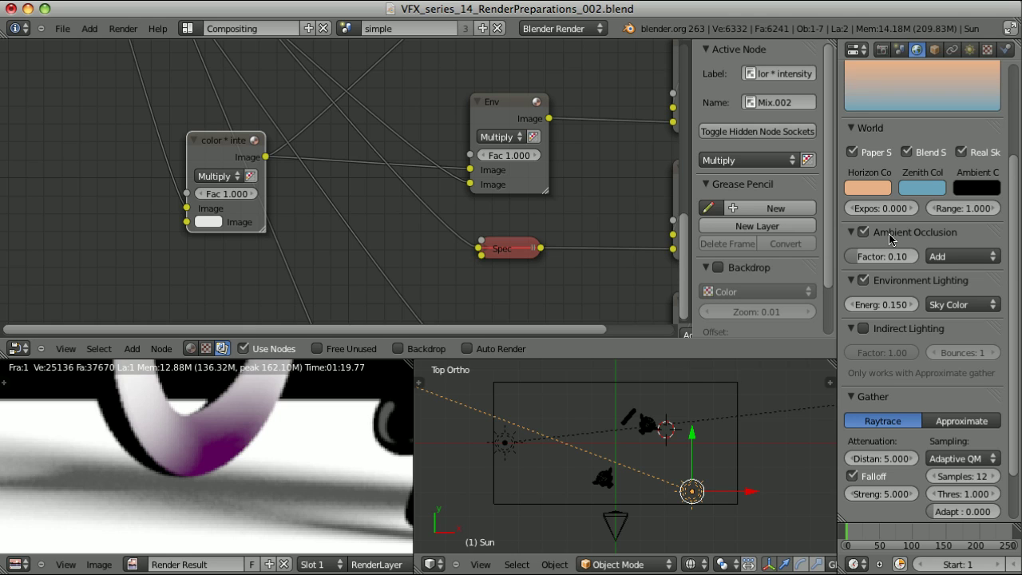
{"action": "scroll", "coordinate": [892, 238], "scroll_direction": "up", "scroll_amount": 2, "text": "ctrl"}
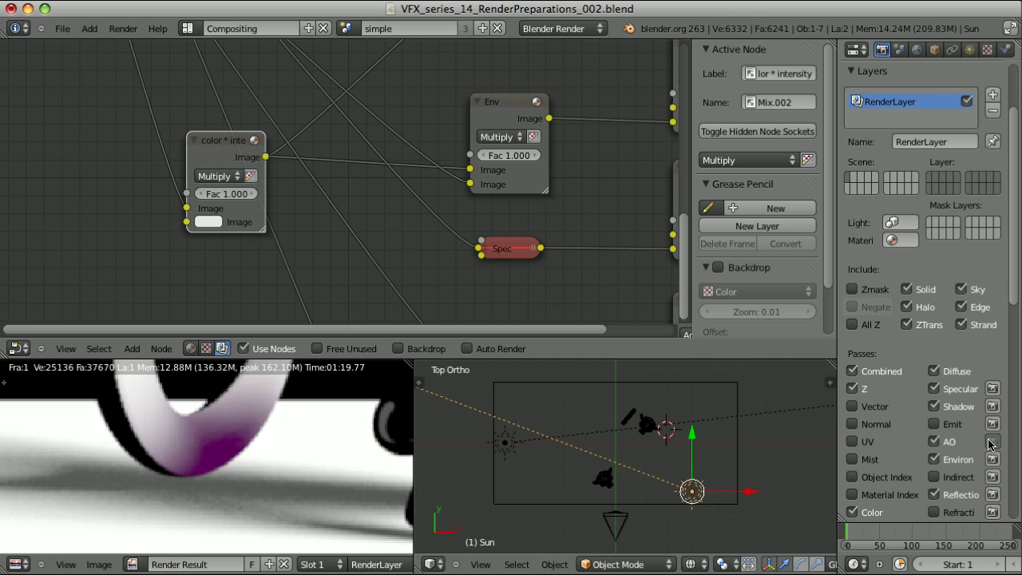
Scroll the World settings to view ambient occlusion, environment lighting and gather options.
{"action": "scroll", "coordinate": [958, 383], "scroll_direction": "down", "scroll_amount": 2, "text": "ctrl"}
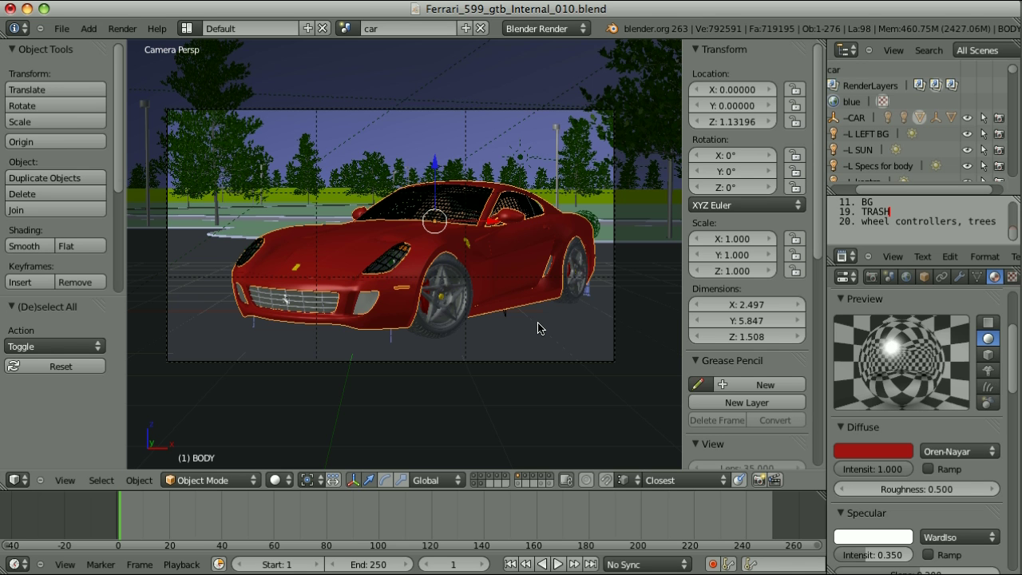
Check the car body's diffuse shader stays Oren-Nayar, then select the windows and the –L SUN lamp.
{"action": "left_click", "coordinate": [950, 452]}
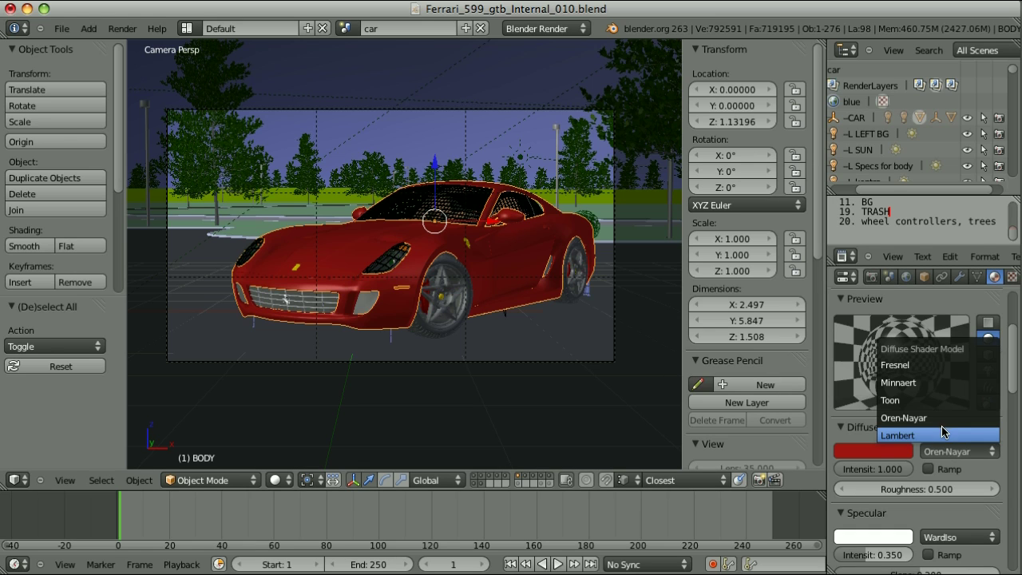
{"action": "left_click", "coordinate": [946, 417]}
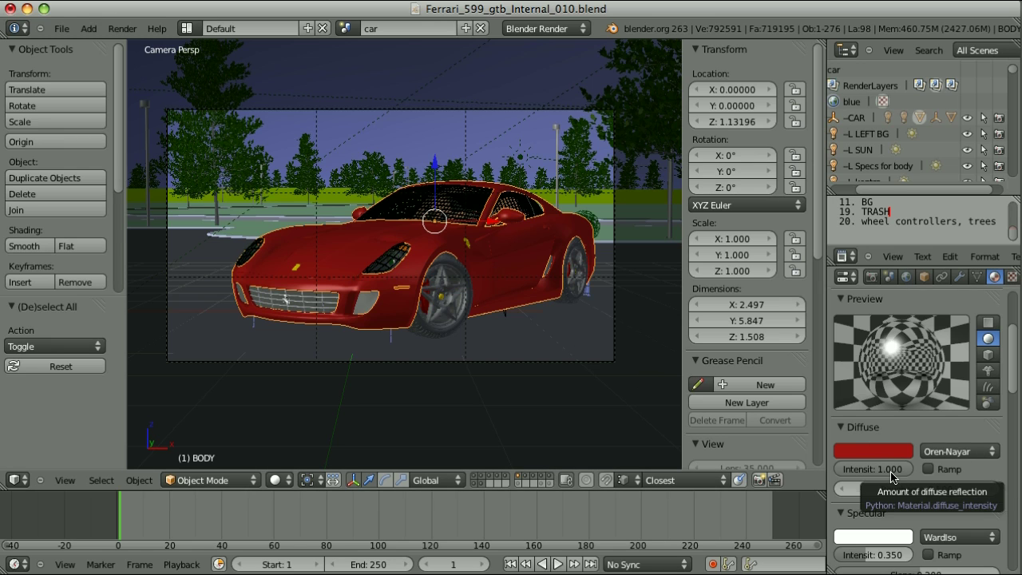
{"action": "scroll", "coordinate": [891, 477], "scroll_direction": "down", "scroll_amount": 8}
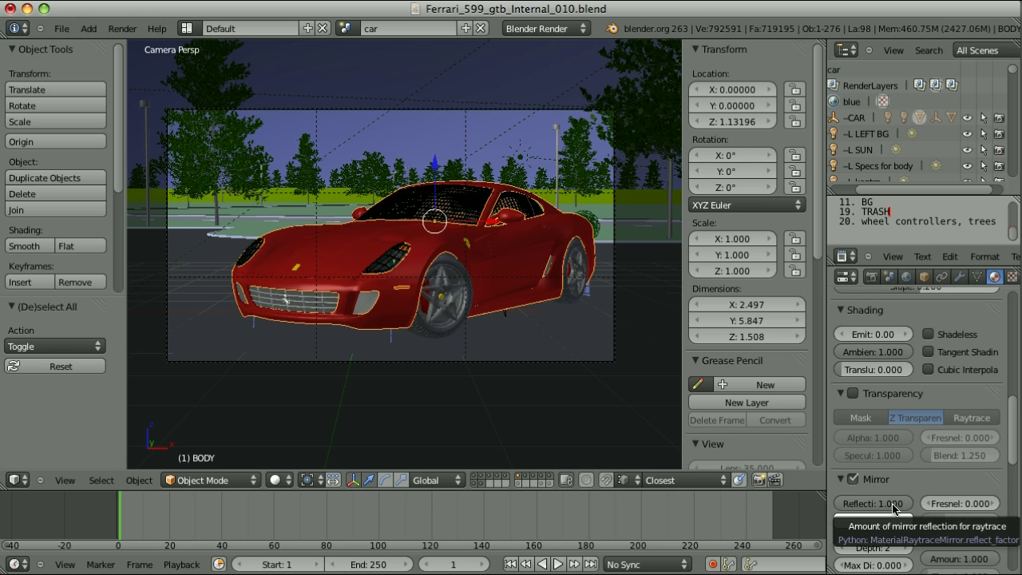
{"action": "scroll", "coordinate": [892, 509], "scroll_direction": "up", "scroll_amount": 2}
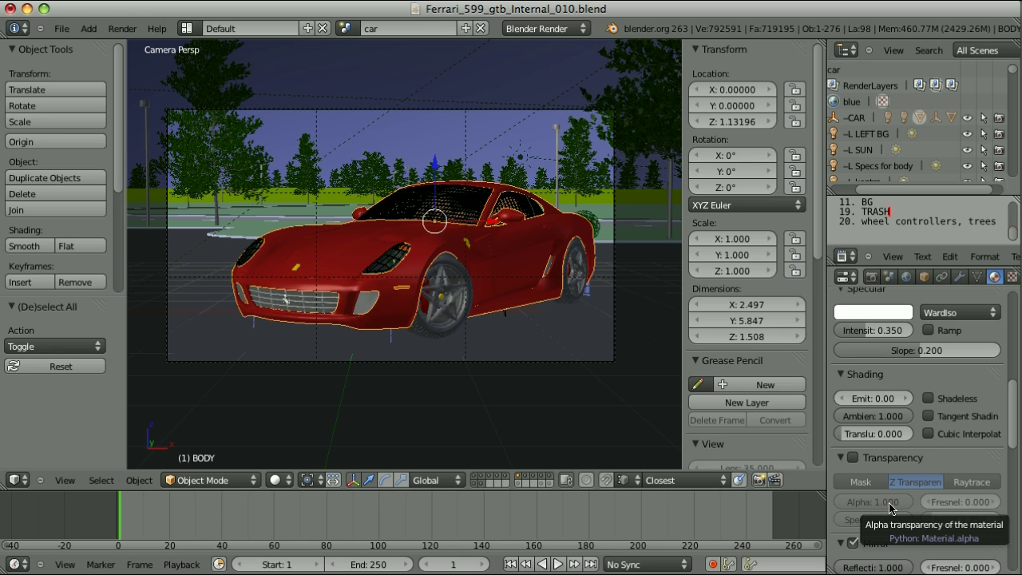
{"action": "right_click", "coordinate": [431, 204]}
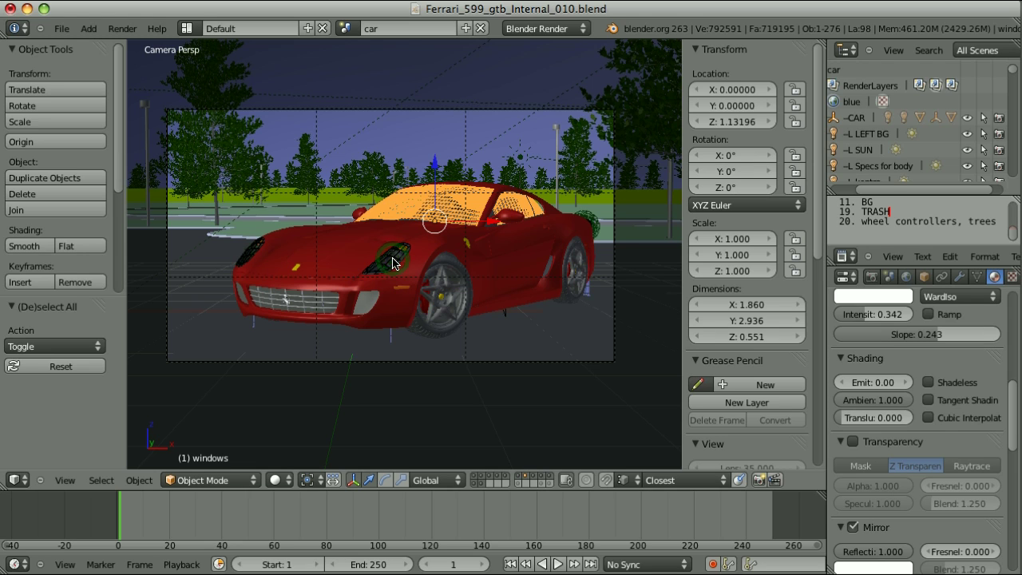
{"action": "right_click", "coordinate": [573, 208]}
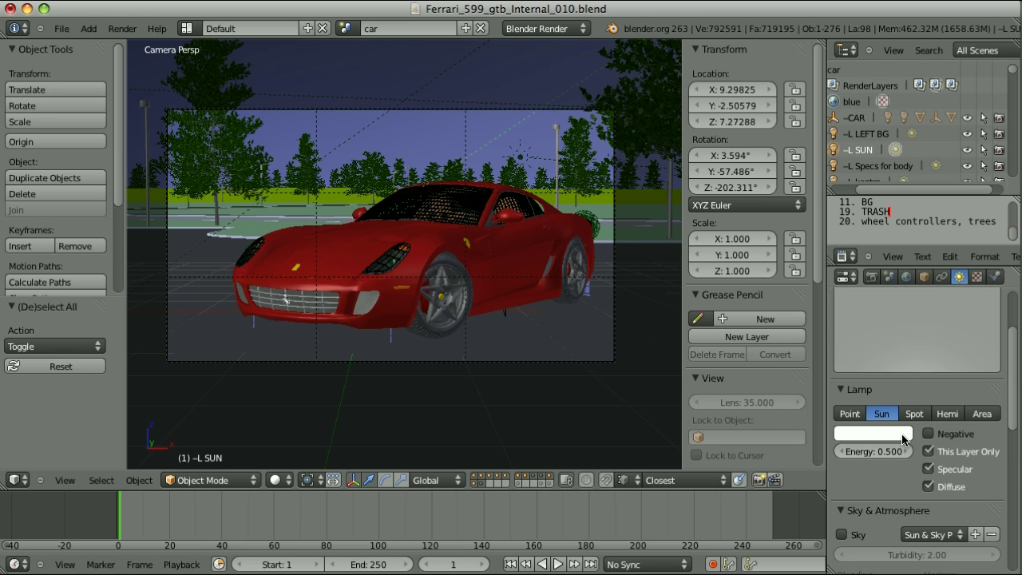
Scroll the –L SUN lamp's settings to Shadow, then show the World settings with AO factor 1.00, Multiply.
{"action": "scroll", "coordinate": [903, 437], "scroll_direction": "down", "scroll_amount": 10}
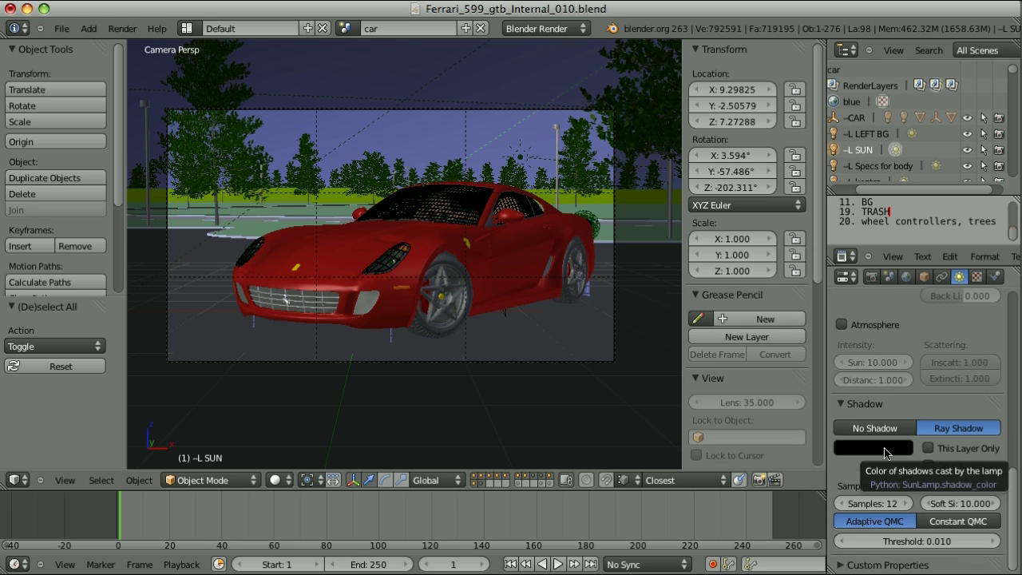
{"action": "left_click", "coordinate": [906, 276]}
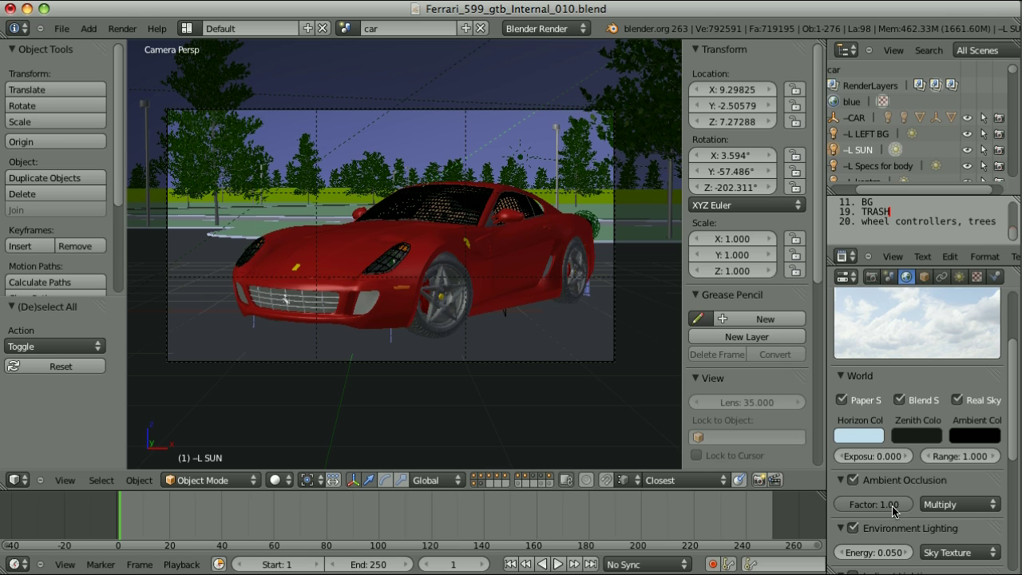
{"action": "left_click", "coordinate": [950, 506]}
{"action": "left_click", "coordinate": [942, 488]}
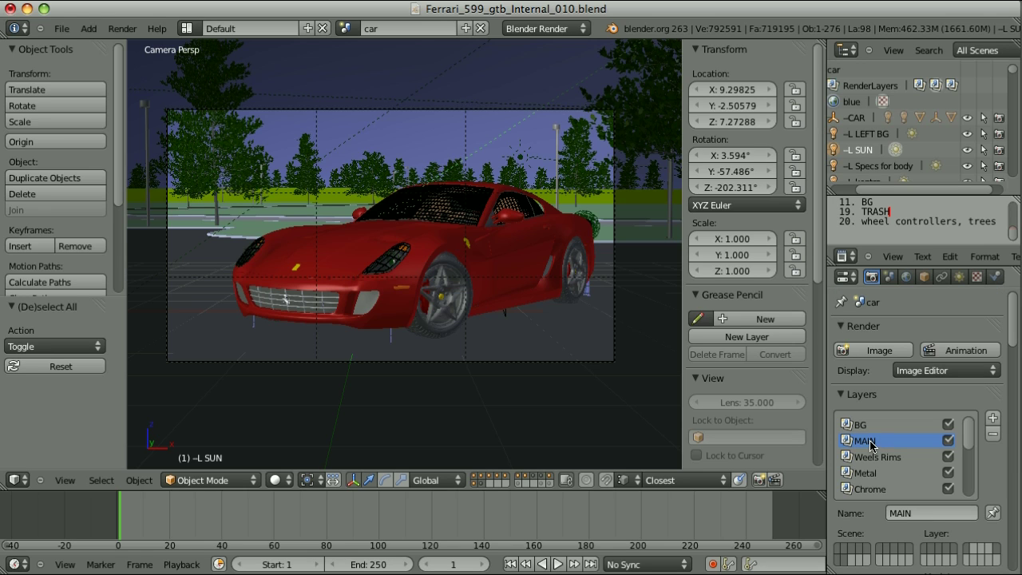
{"action": "scroll", "coordinate": [872, 445], "scroll_direction": "down", "scroll_amount": 4}
{"action": "scroll", "coordinate": [873, 445], "scroll_direction": "up", "scroll_amount": 2}
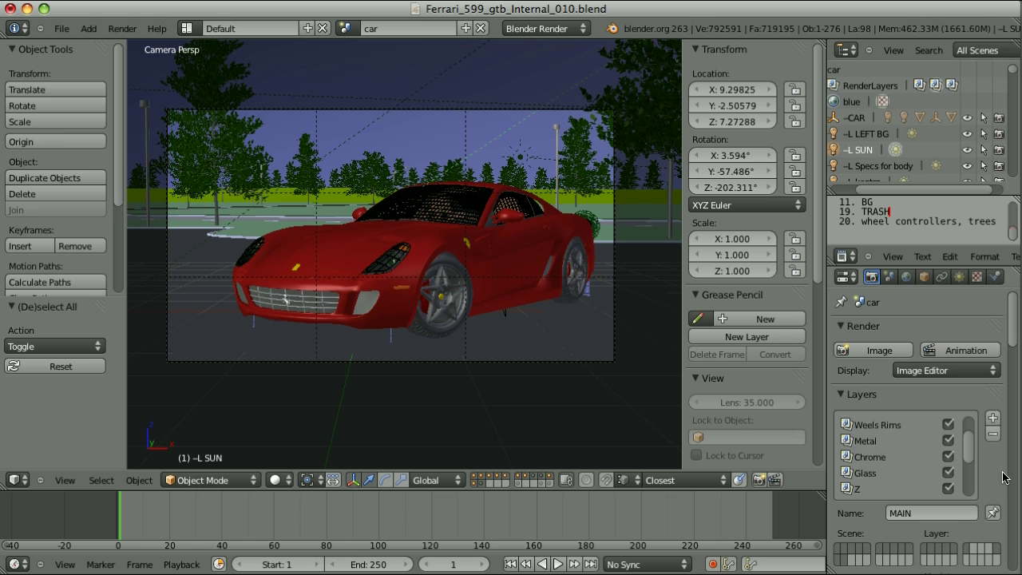
{"action": "scroll", "coordinate": [1004, 476], "scroll_direction": "down", "scroll_amount": 6}
{"action": "scroll", "coordinate": [1003, 476], "scroll_direction": "down", "scroll_amount": 8}
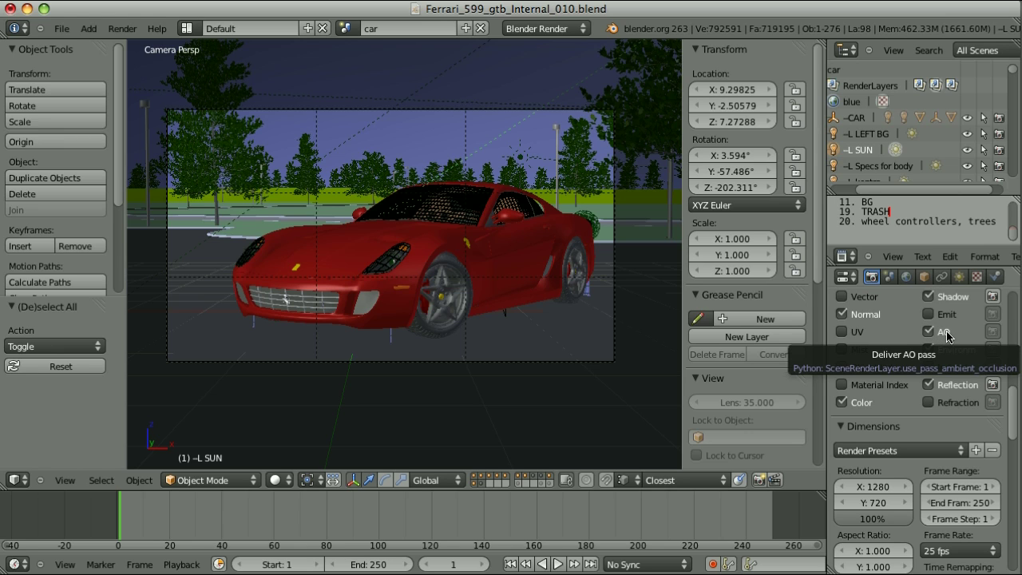
{"action": "left_click", "coordinate": [906, 276]}
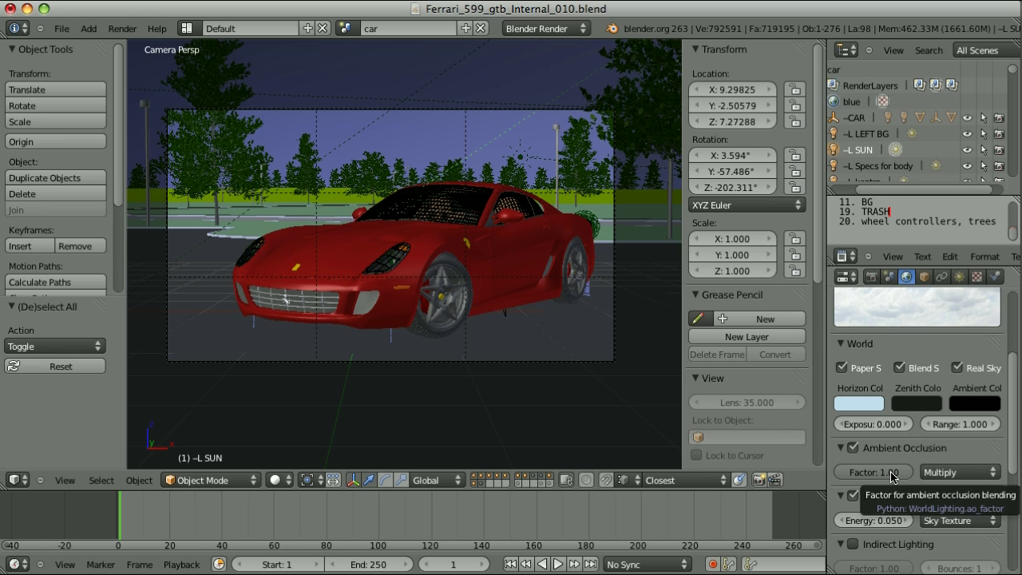
{"action": "scroll", "coordinate": [919, 479], "scroll_direction": "down", "scroll_amount": 2}
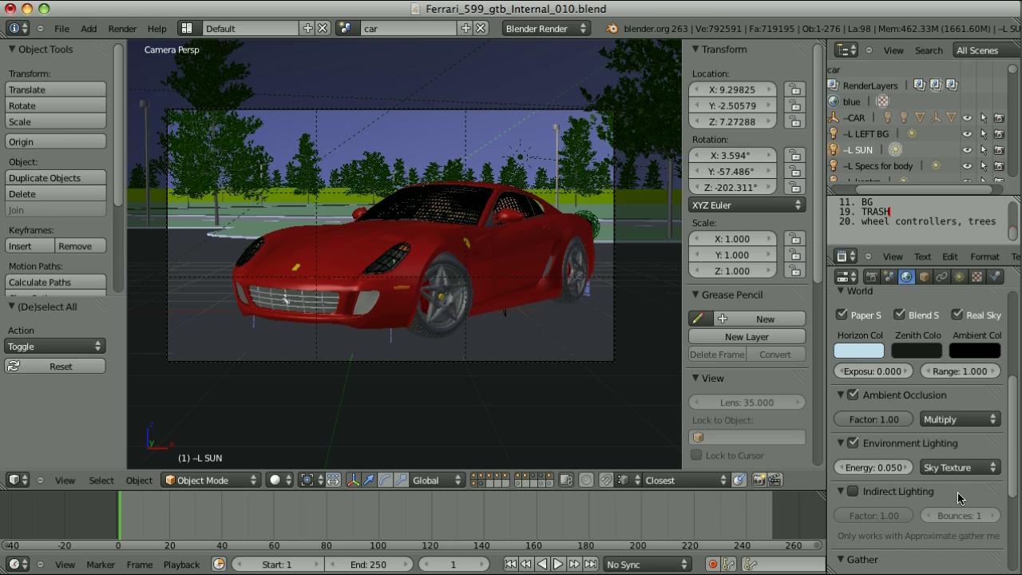